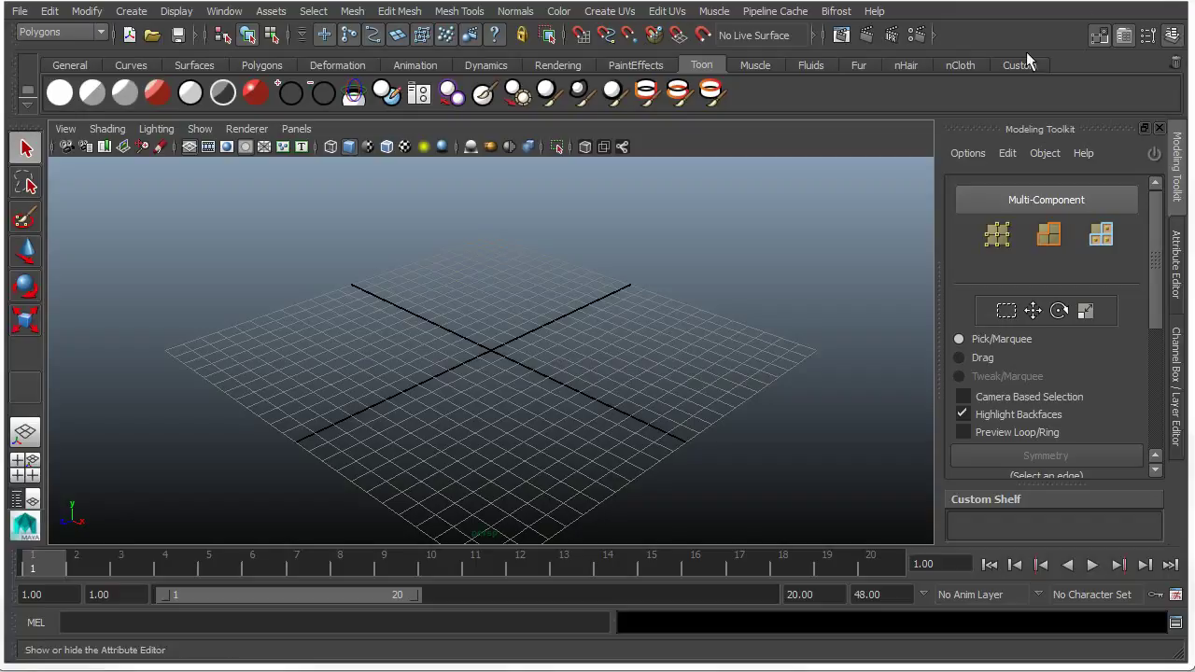
Step: Create a new folder named "First Project" inside the Unity Basics Videos folder
{"action": "left_click_drag", "start_coordinate": [0, 120], "coordinate": [655, 37]}
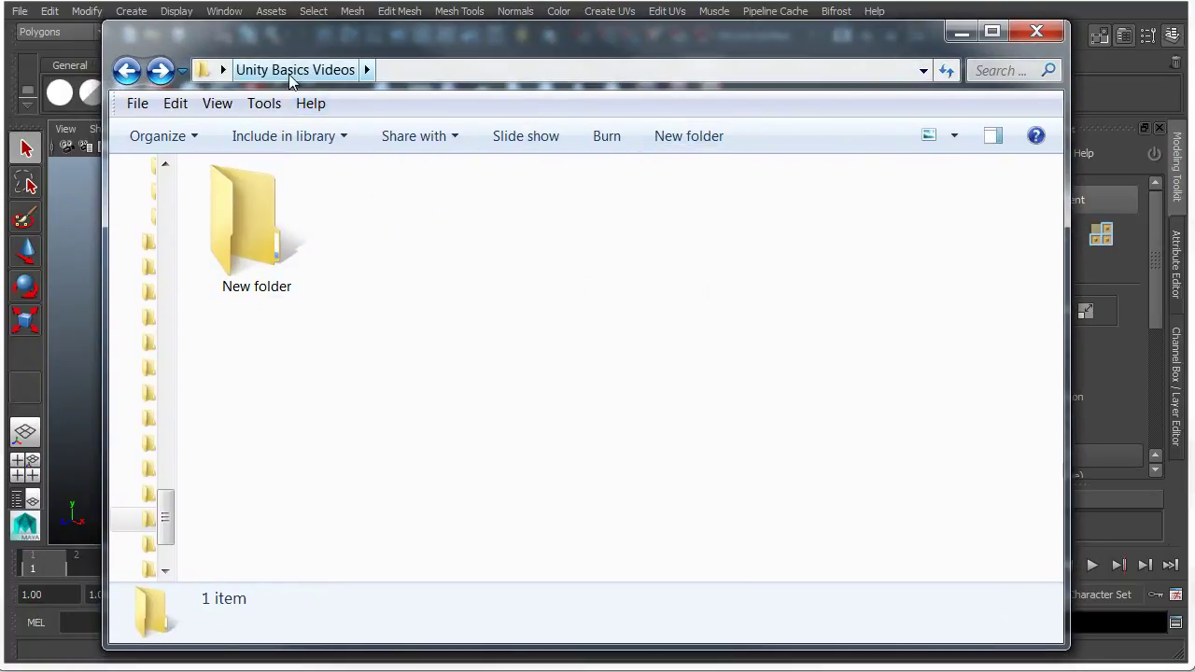
{"action": "left_click", "coordinate": [688, 138]}
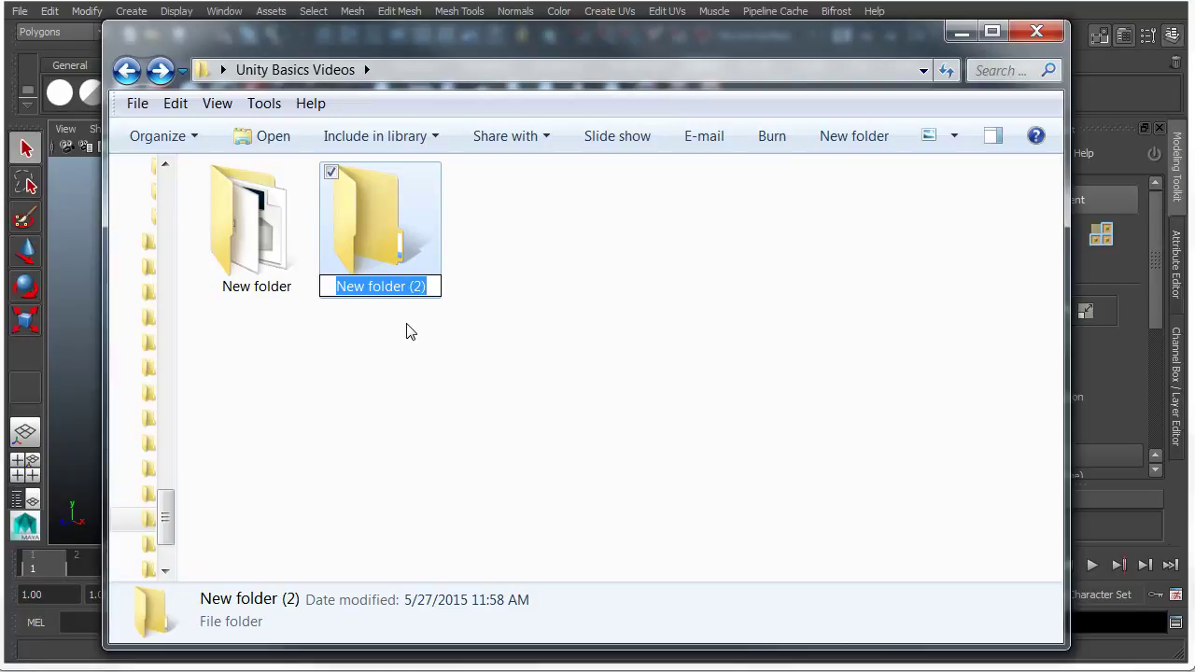
{"action": "type", "text": "Firs"}
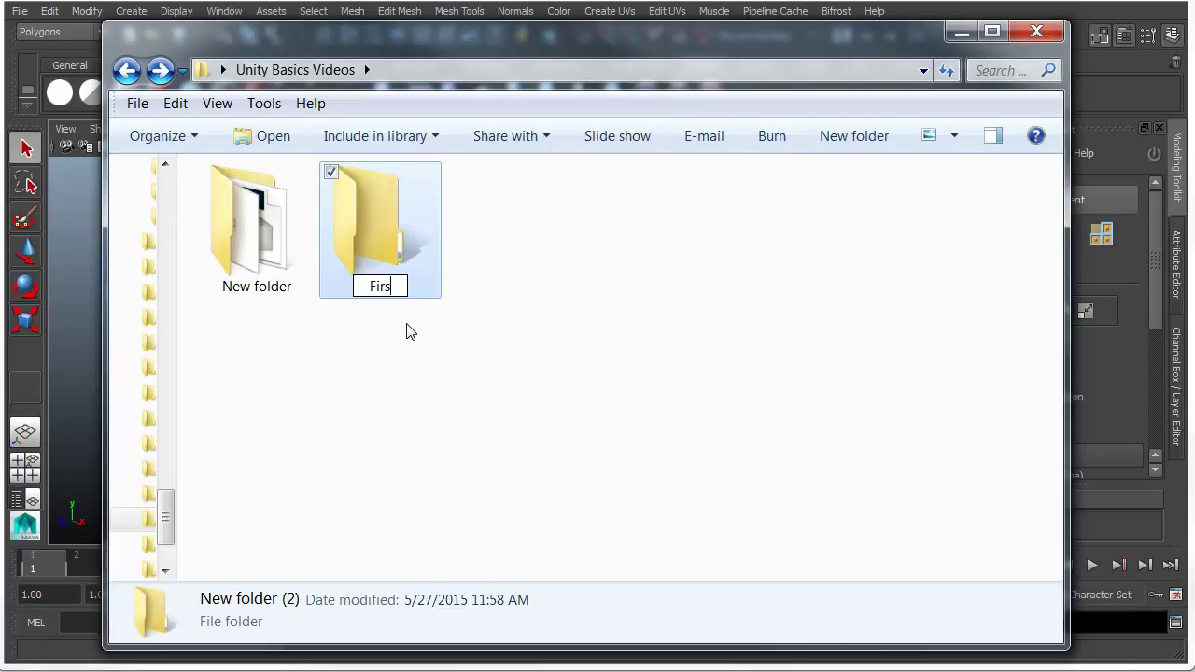
{"action": "type", "text": "t Projject"}
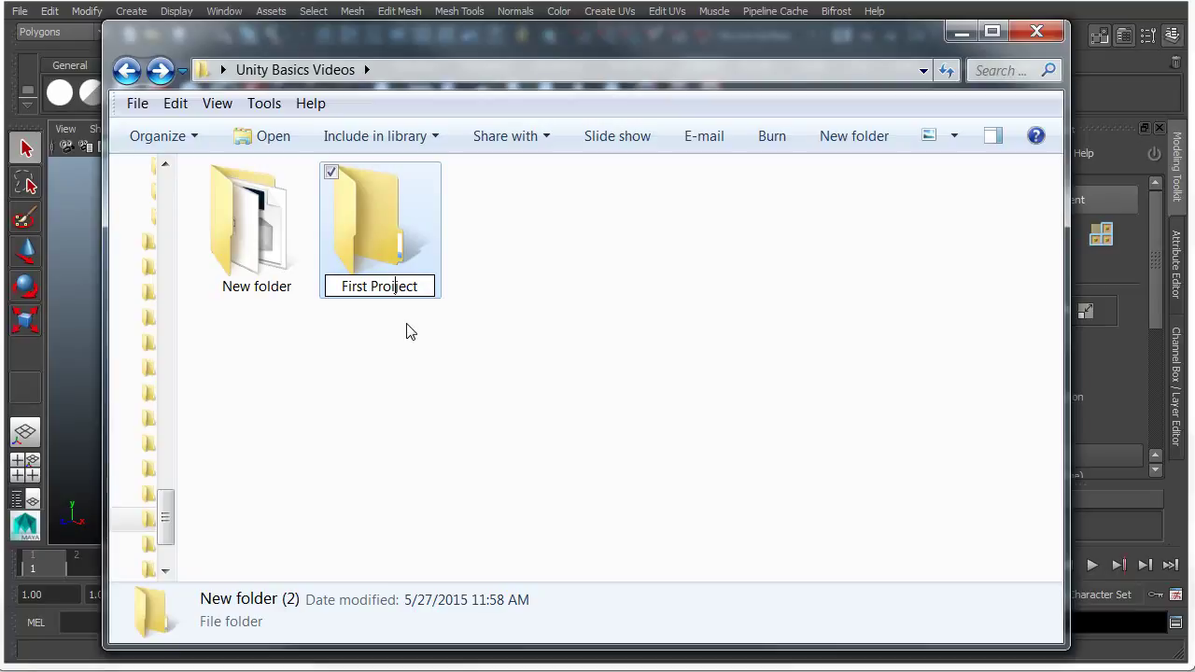
{"action": "key", "text": "Left"}
{"action": "key", "text": "Left"}
{"action": "key", "text": "Left"}
{"action": "key", "text": "Left"}
{"action": "key", "text": "BackSpace"}
{"action": "key", "text": "Return"}
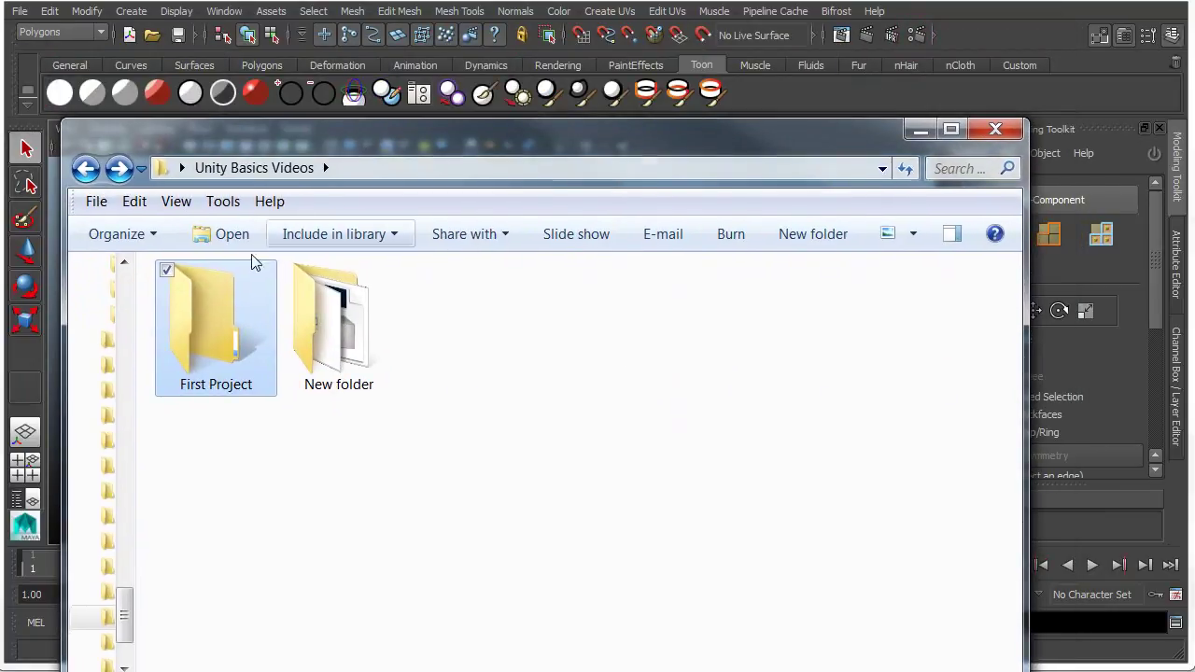
Step: Check the contents of the First Project folder, return to its parent folder and move the file window out of the way
{"action": "double_click", "coordinate": [214, 312]}
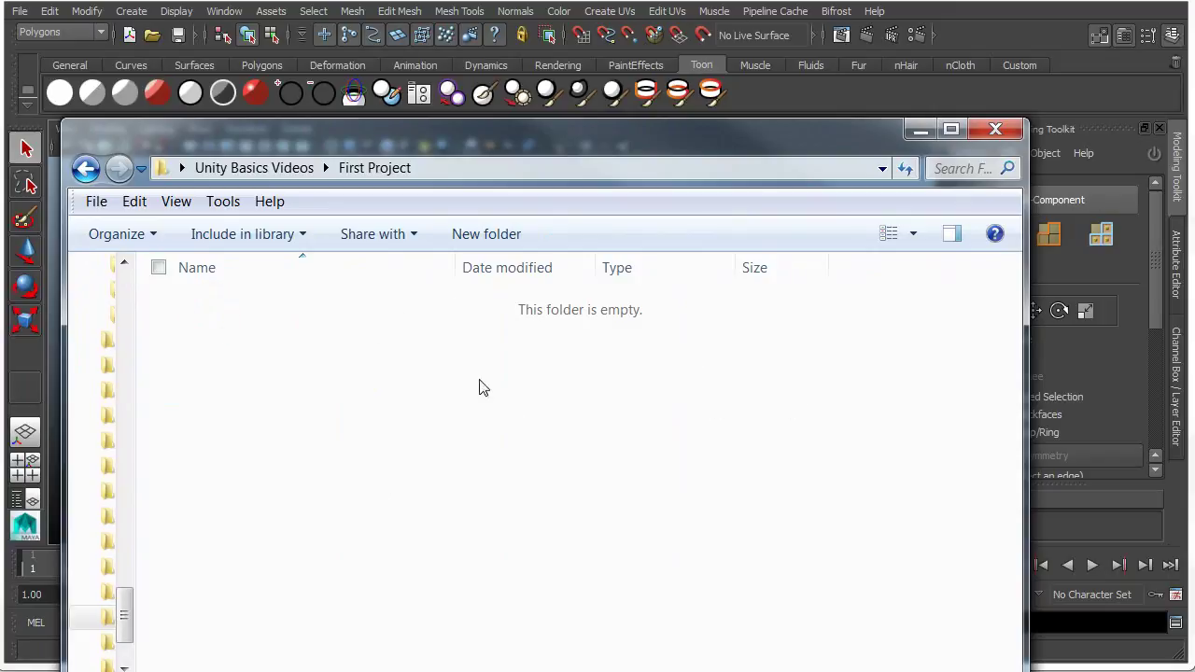
{"action": "left_click", "coordinate": [85, 167]}
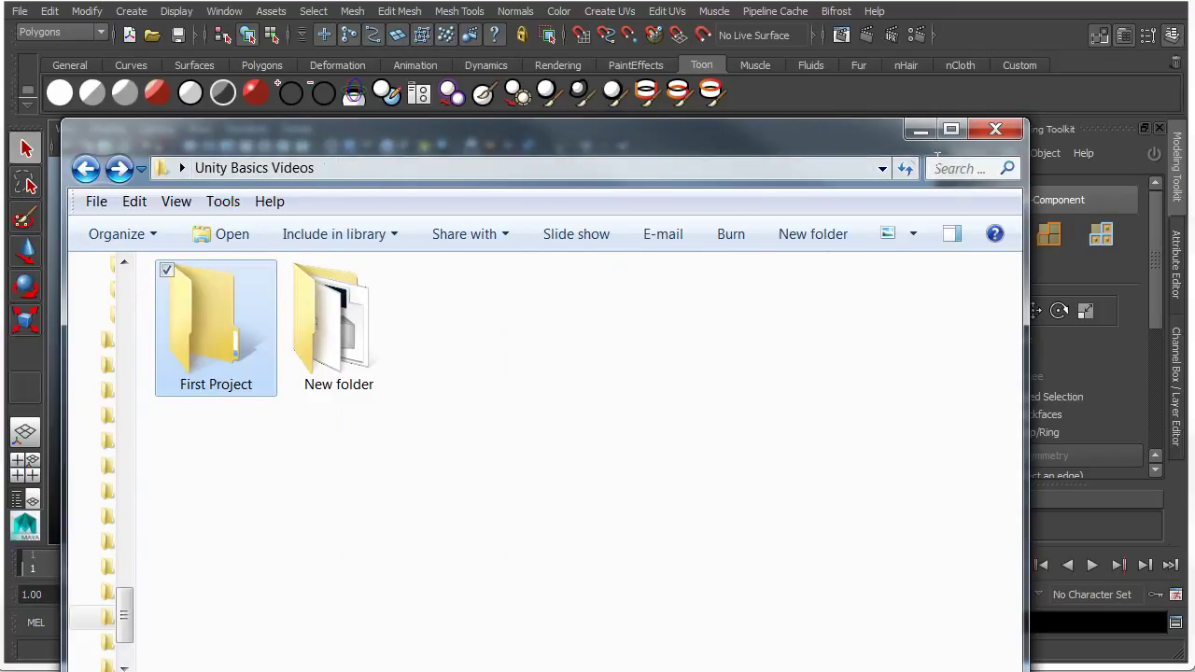
{"action": "left_click_drag", "start_coordinate": [809, 142], "coordinate": [538, 112]}
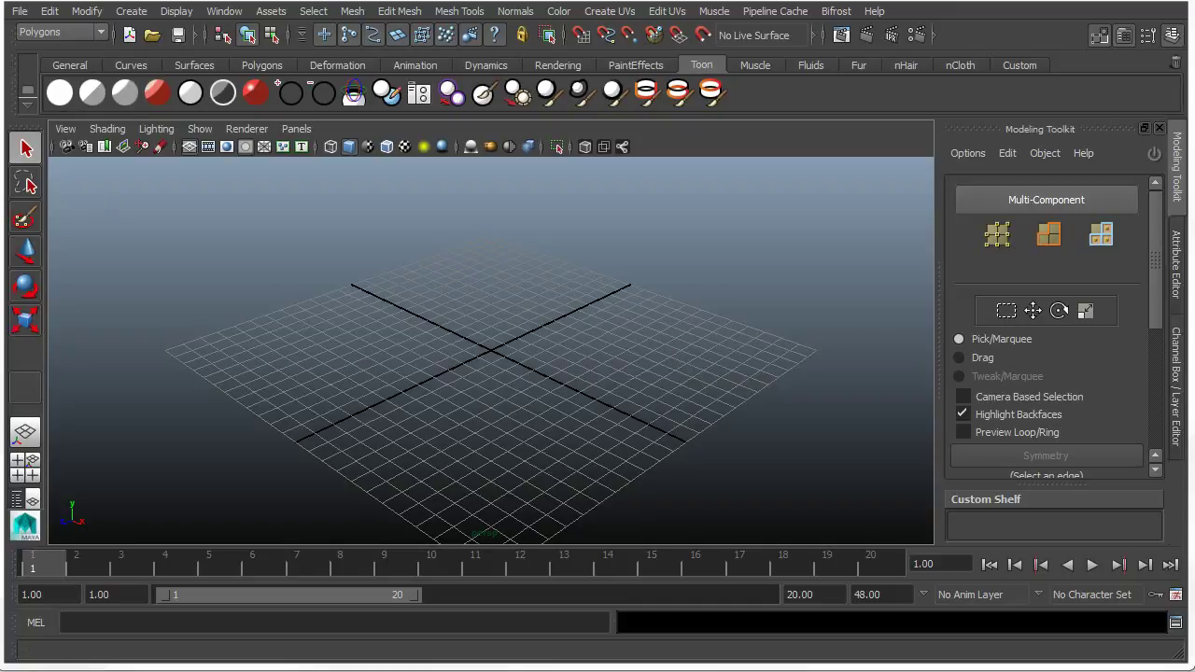
Step: Set the First Project folder as the current Maya project and create a default workspace in it
{"action": "left_click", "coordinate": [18, 12]}
{"action": "left_click", "coordinate": [18, 12]}
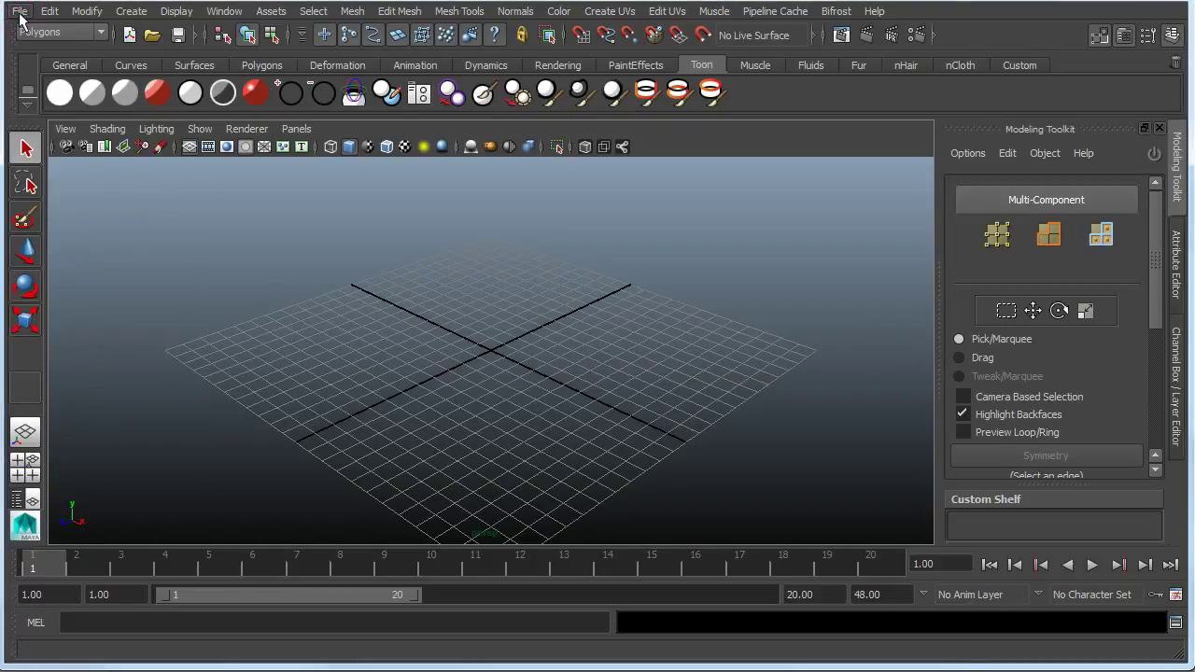
{"action": "left_click", "coordinate": [19, 12]}
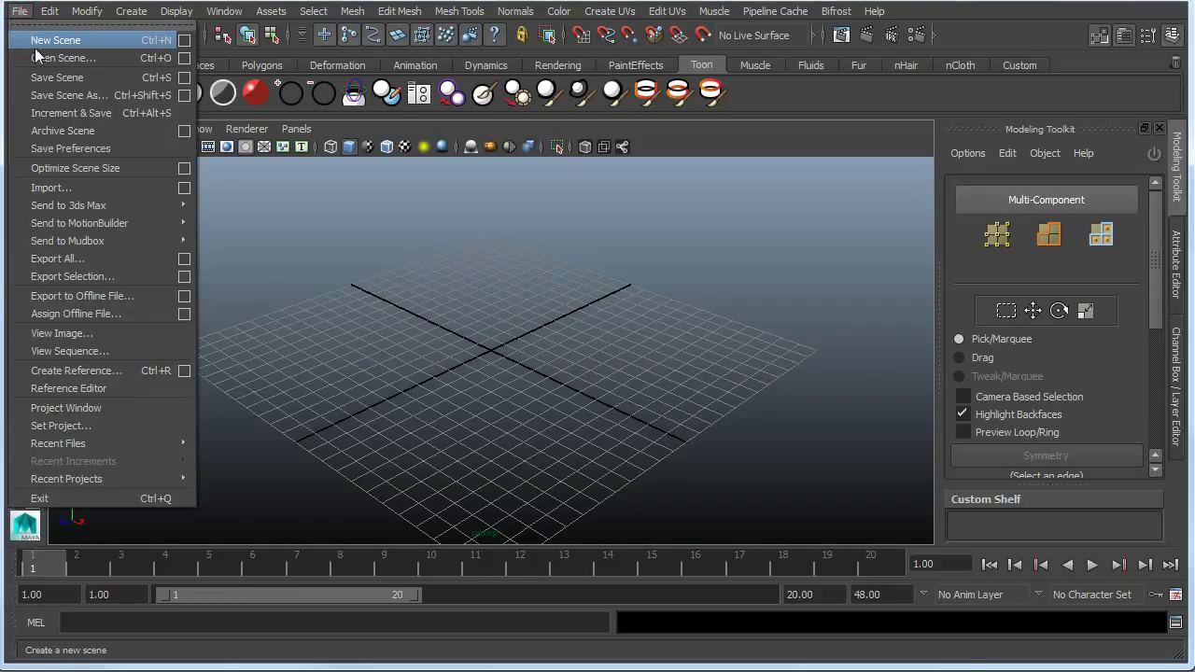
{"action": "left_click", "coordinate": [64, 426]}
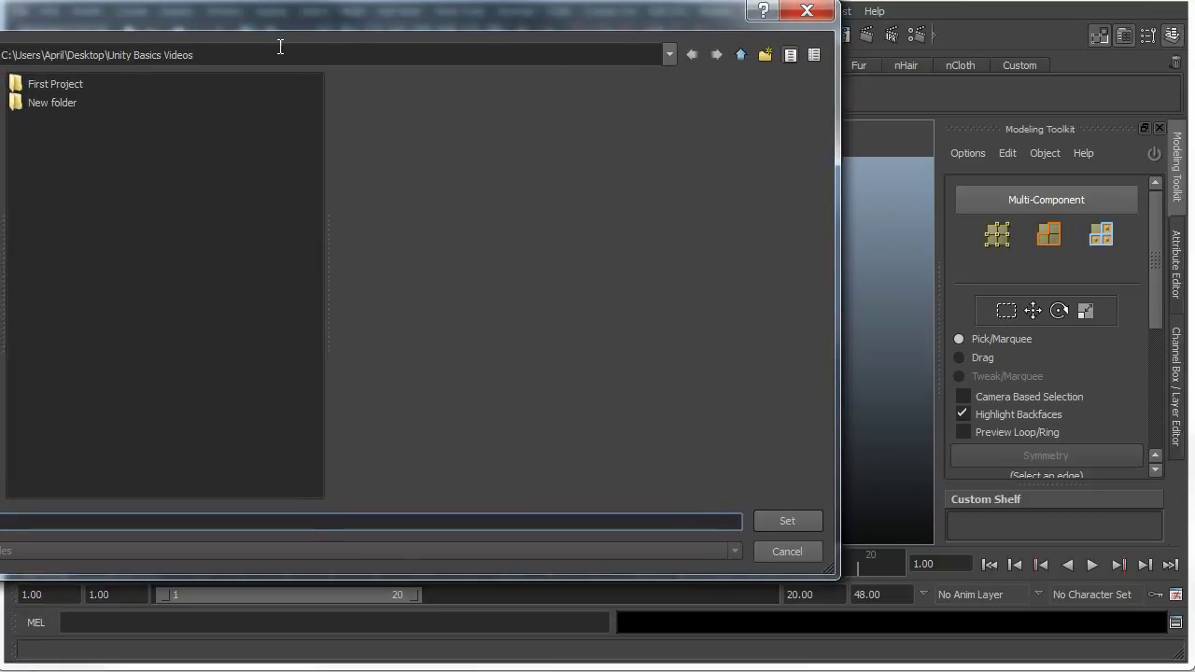
{"action": "left_click", "coordinate": [45, 84]}
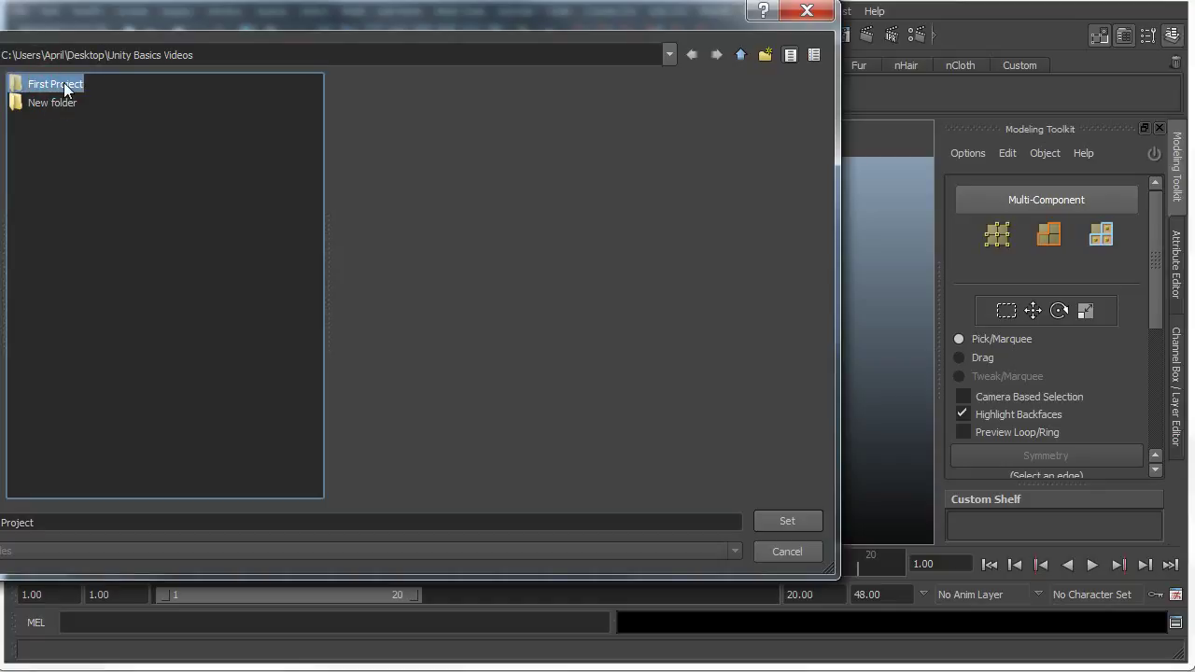
{"action": "left_click", "coordinate": [787, 522]}
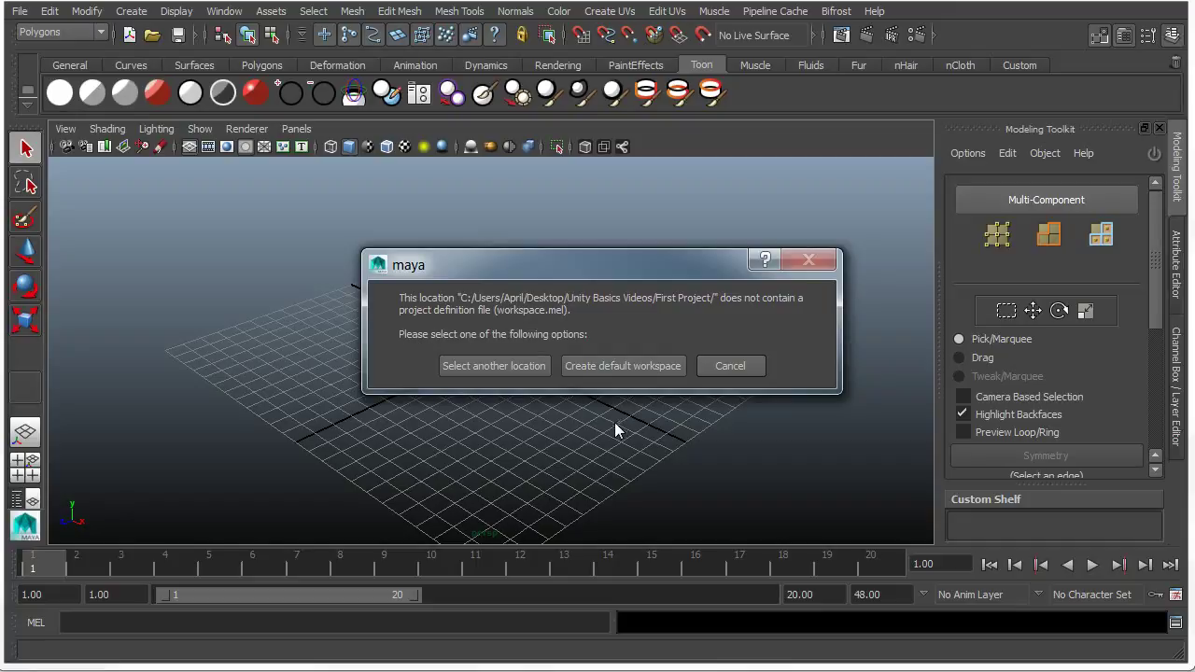
{"action": "left_click", "coordinate": [616, 368]}
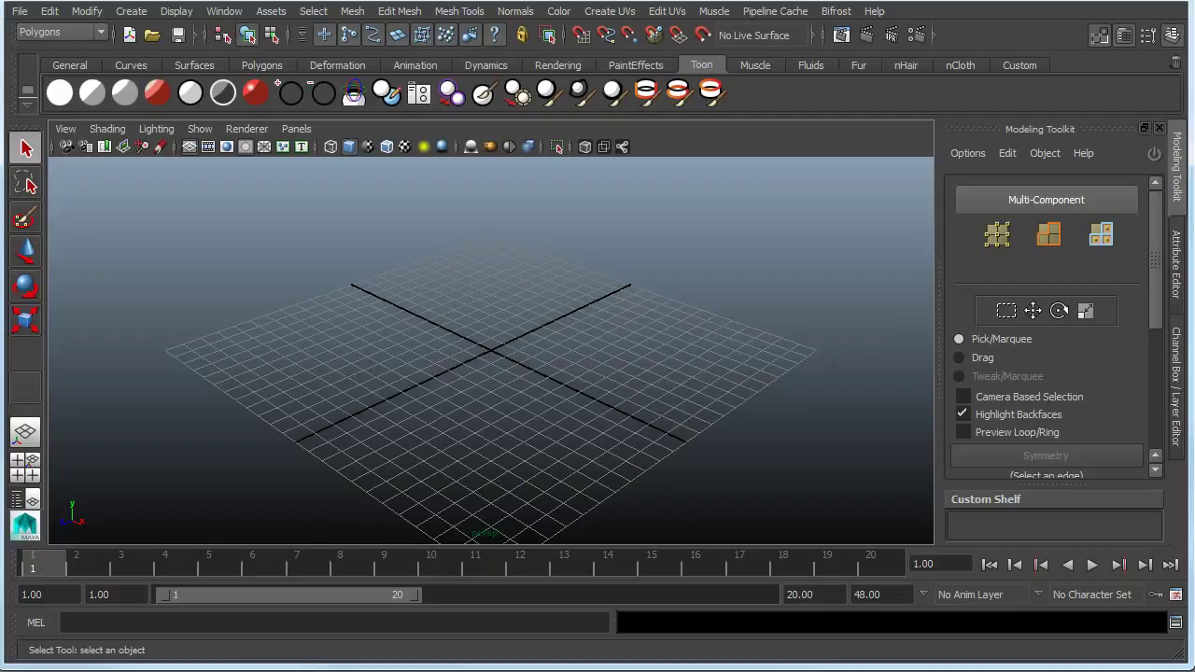
Step: Inspect the First Project folder in the file browser for the generated workspace file, and close the folder window
{"action": "left_click_drag", "start_coordinate": [0, 57], "coordinate": [226, 50]}
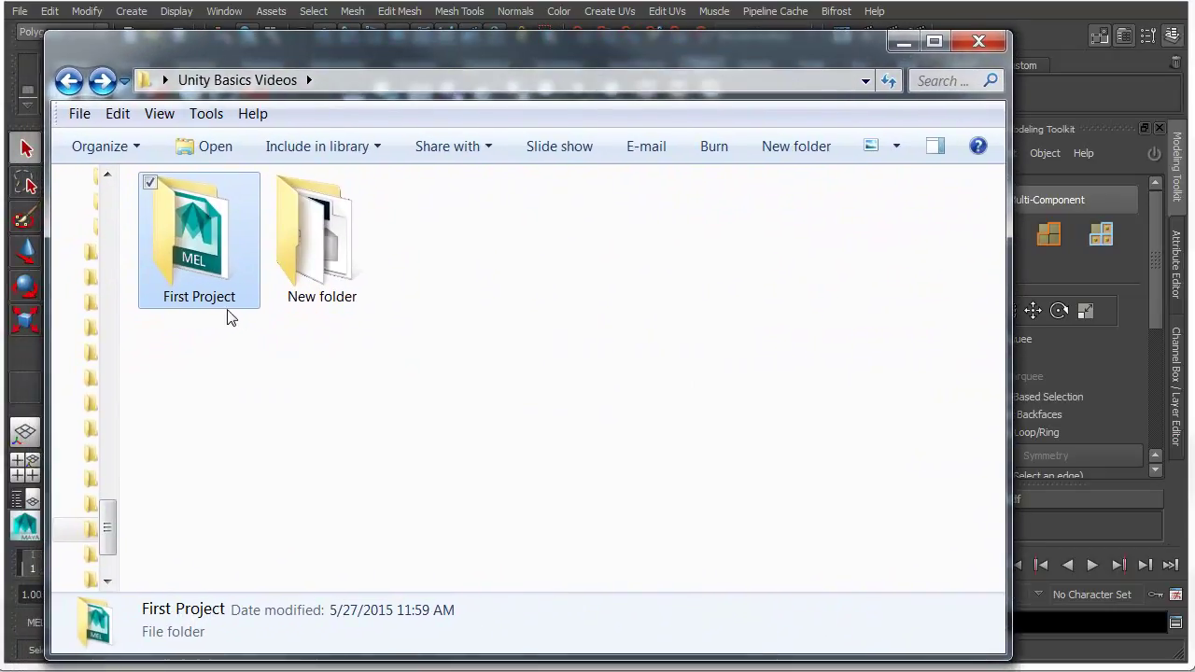
{"action": "double_click", "coordinate": [200, 250]}
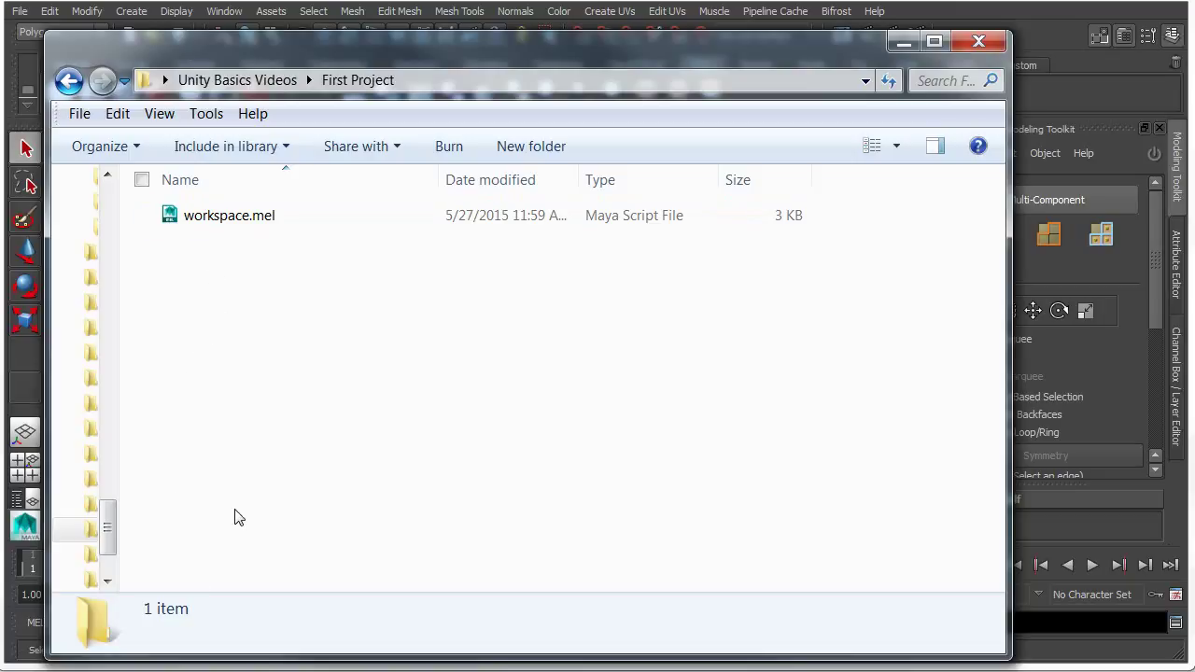
{"action": "left_click", "coordinate": [966, 48]}
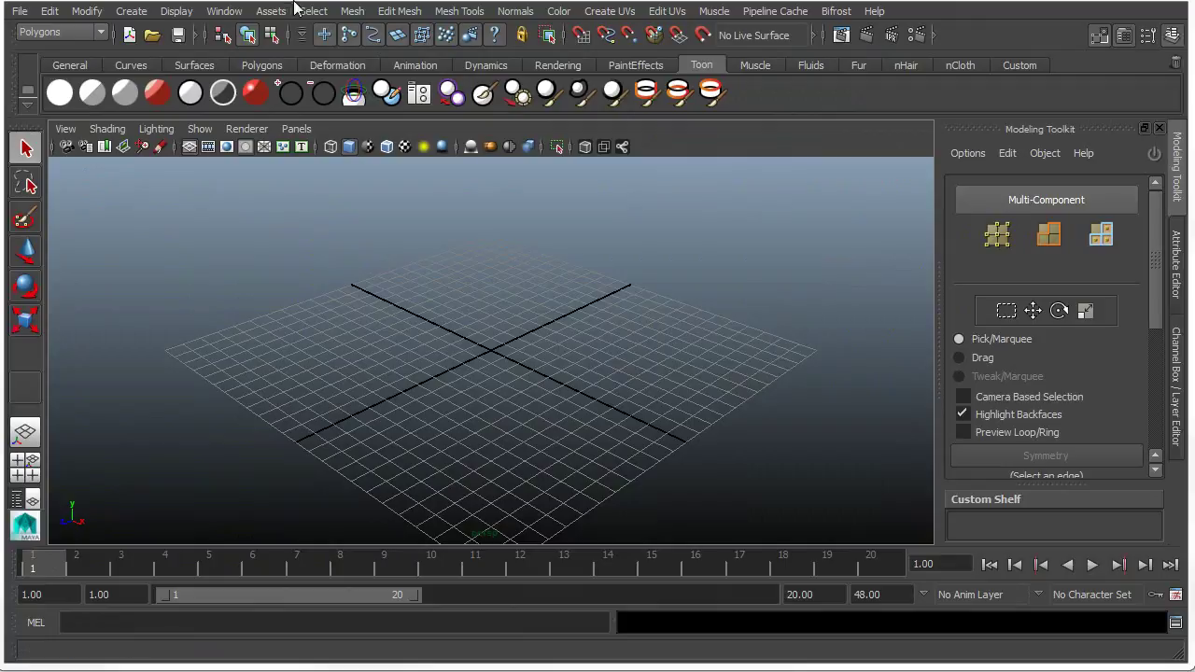
Step: Generate the project's subfolders by accepting the default locations in the Project Window for First Project
{"action": "left_click", "coordinate": [19, 11]}
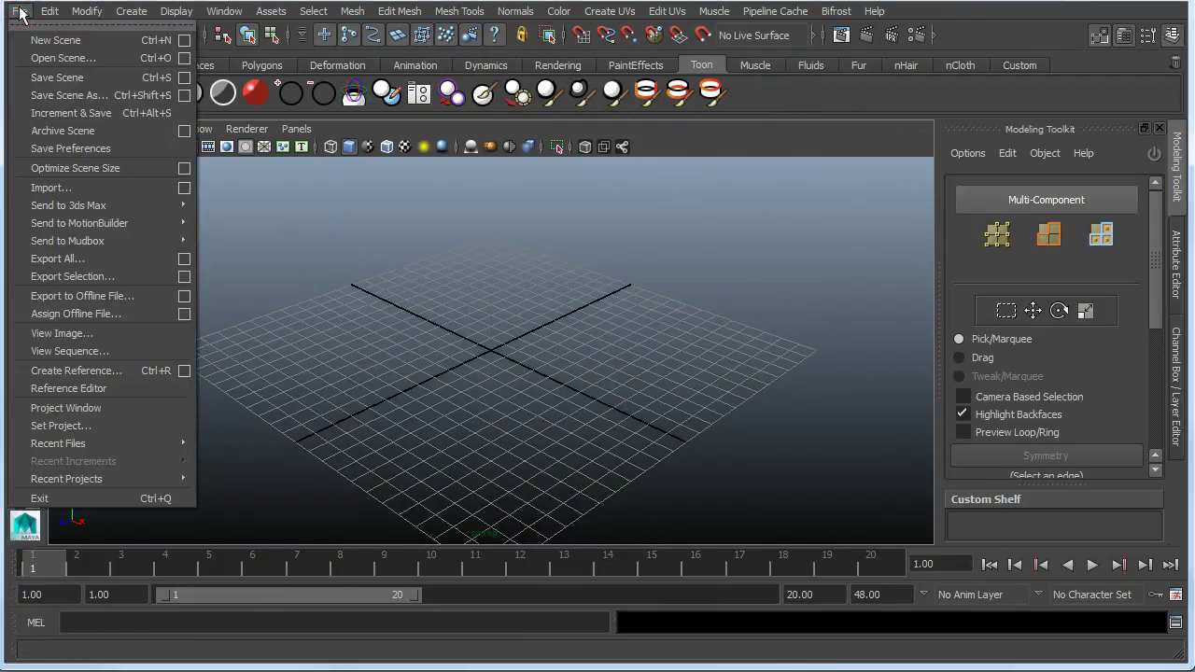
{"action": "left_click", "coordinate": [75, 414]}
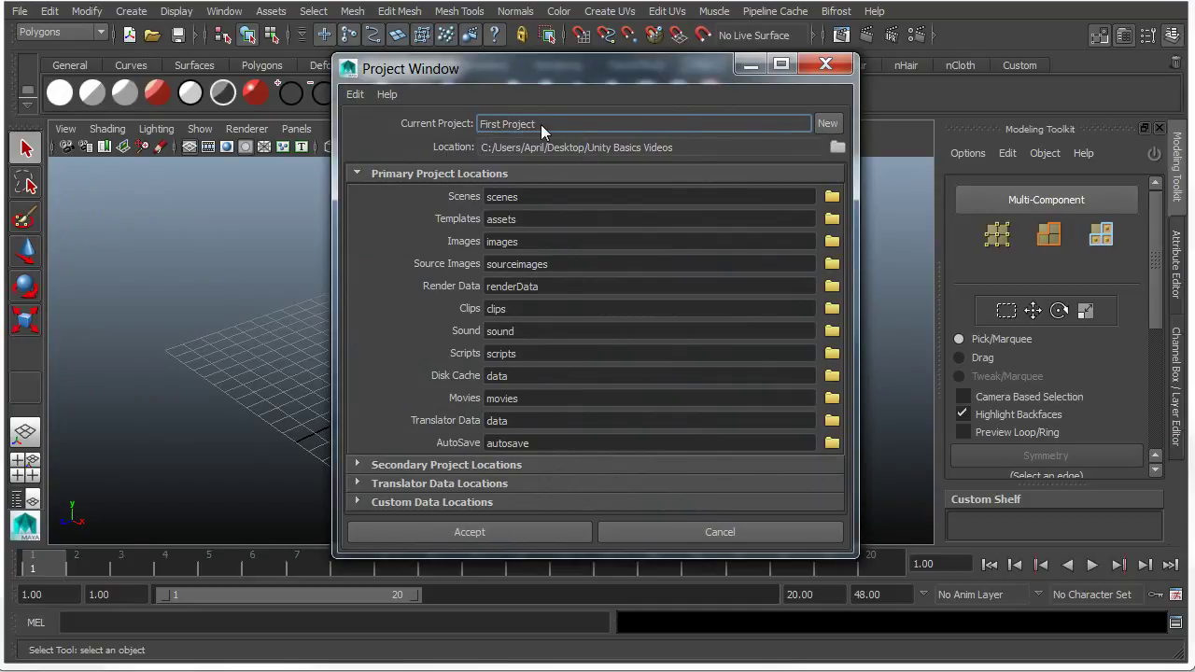
{"action": "left_click", "coordinate": [478, 531]}
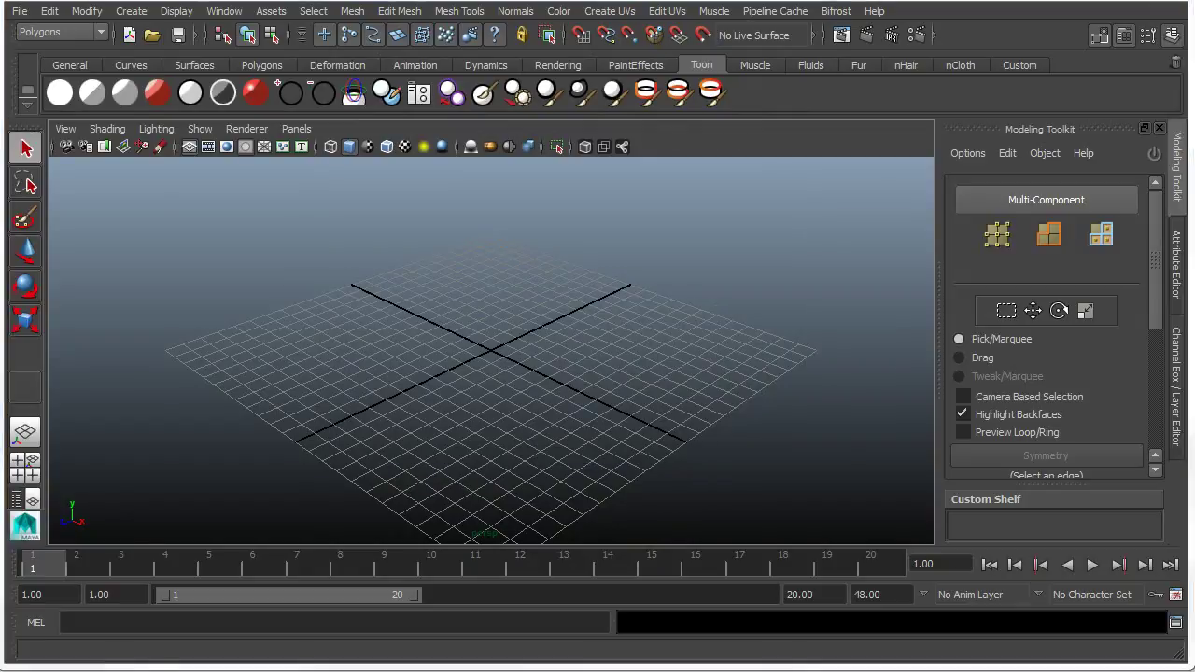
Step: Examine the subfolders in the First Project folder in the file browser, and close the folder window
{"action": "left_click_drag", "start_coordinate": [2, 84], "coordinate": [241, 58]}
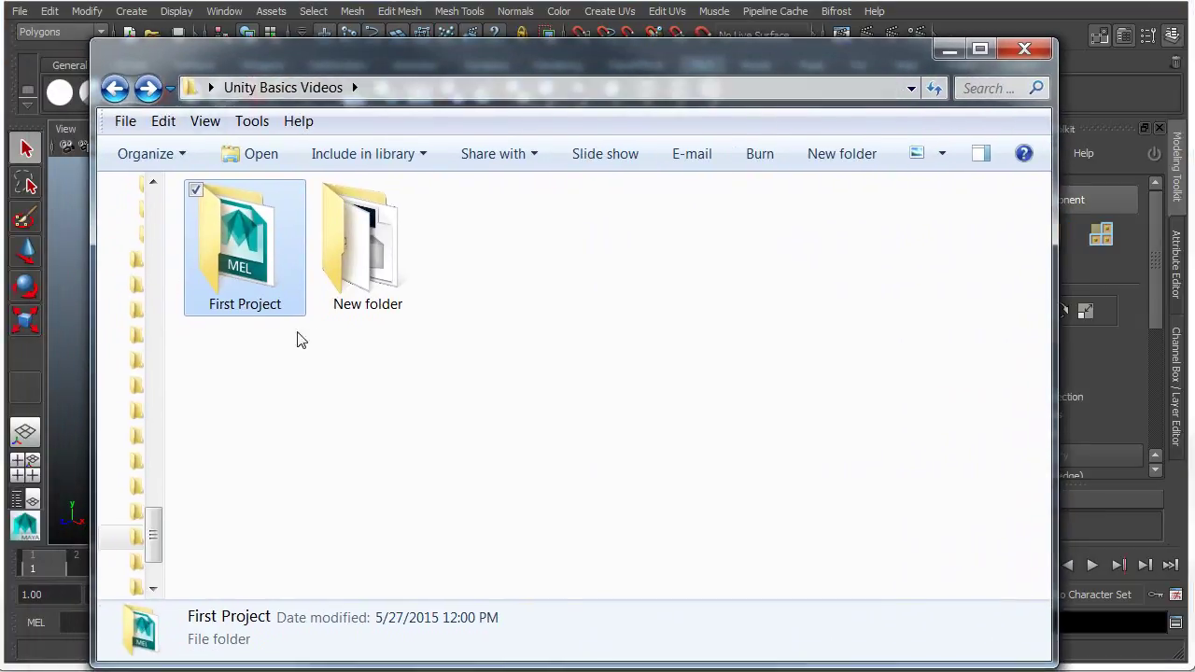
{"action": "double_click", "coordinate": [241, 245]}
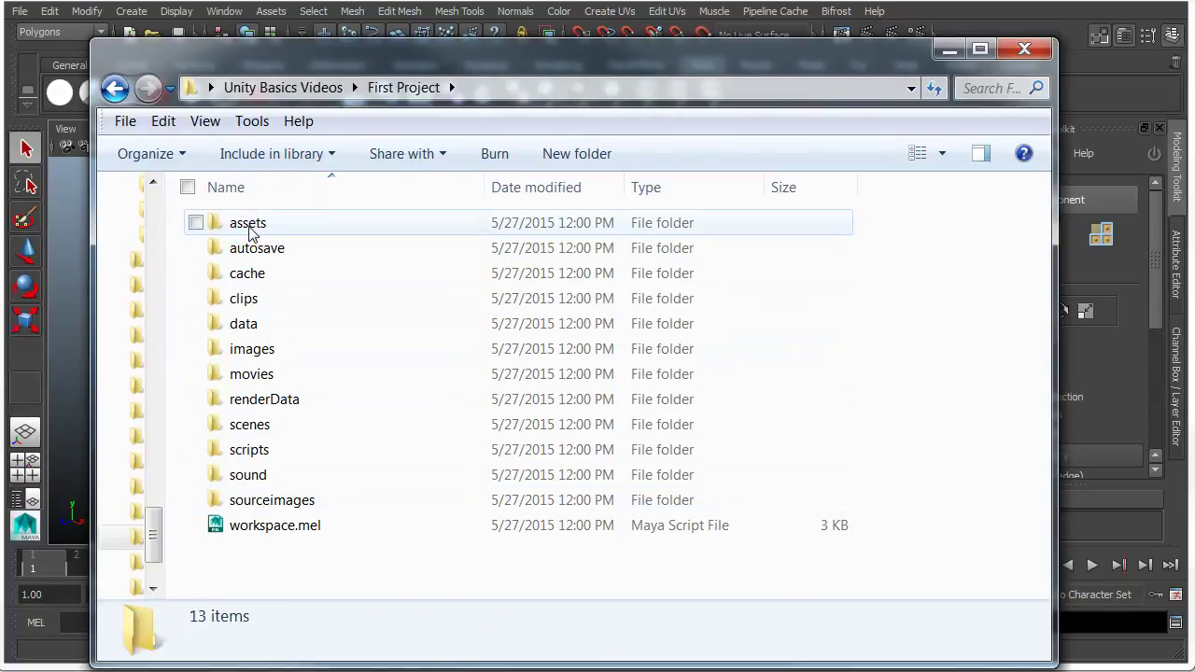
{"action": "left_click_drag", "start_coordinate": [485, 54], "coordinate": [444, 361]}
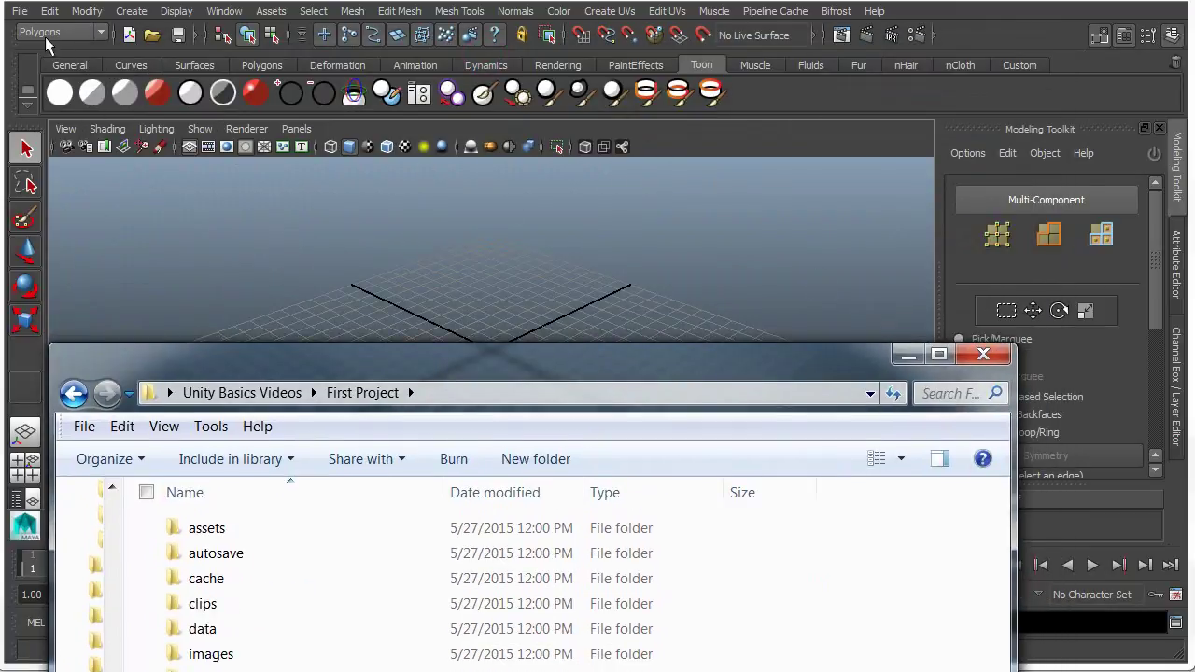
{"action": "left_click_drag", "start_coordinate": [341, 368], "coordinate": [328, 73]}
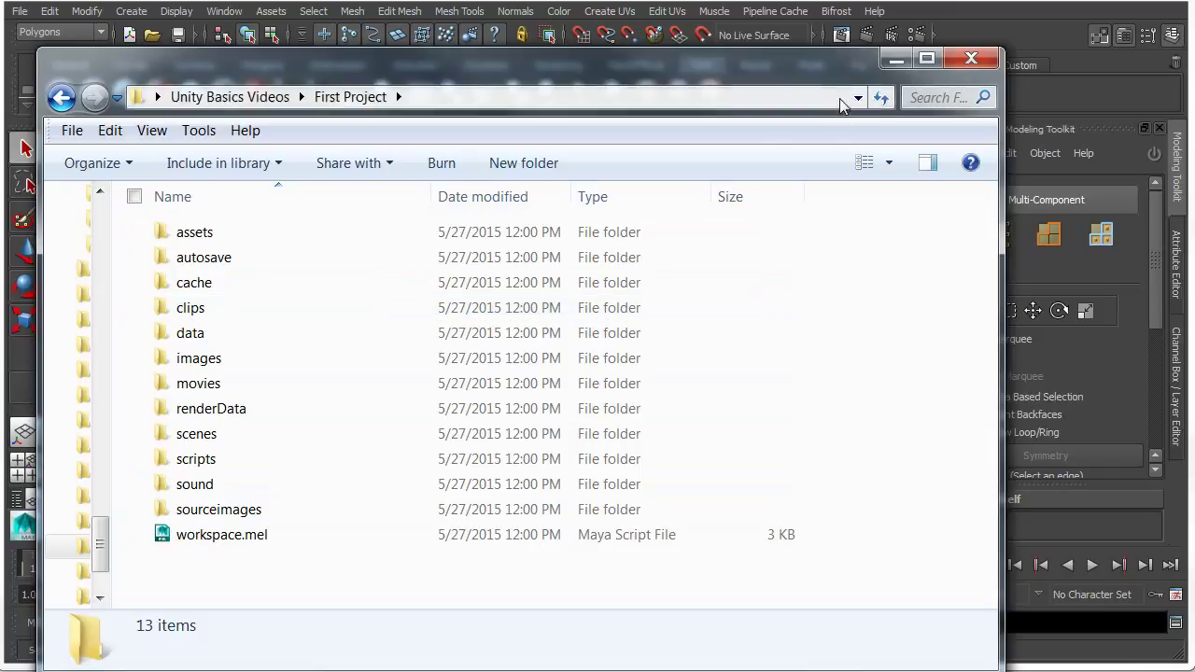
{"action": "left_click", "coordinate": [973, 60]}
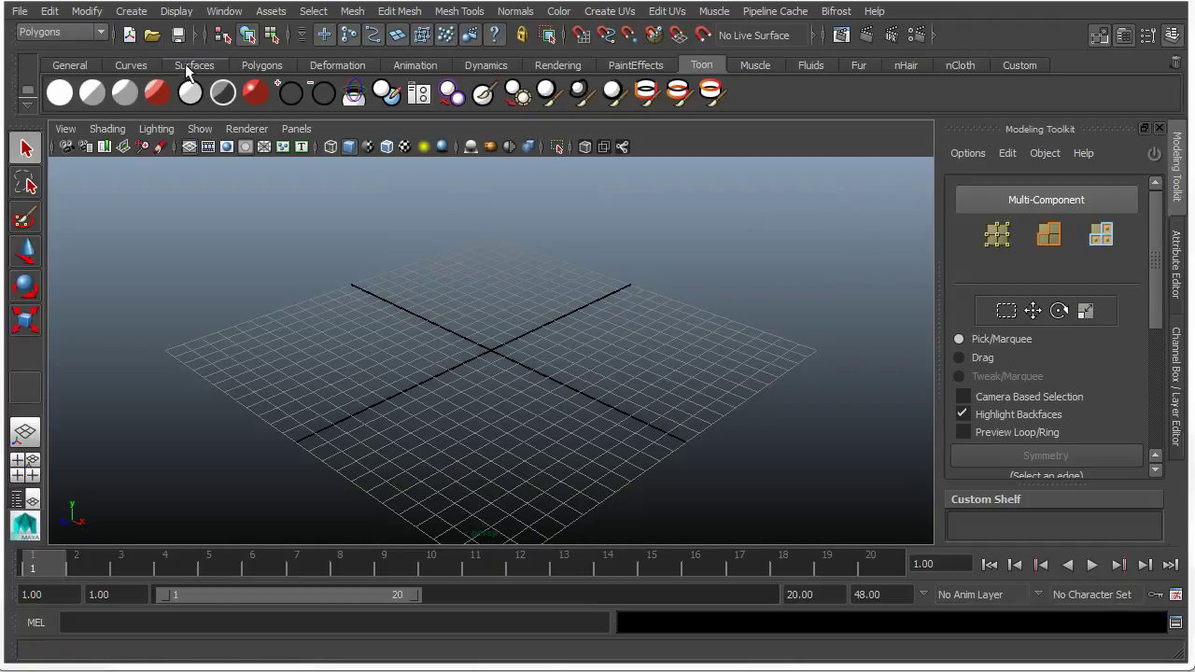
Step: Show the polygon shelf tools and switch the viewport renderer to Legacy High Quality Viewport
{"action": "left_click", "coordinate": [261, 64]}
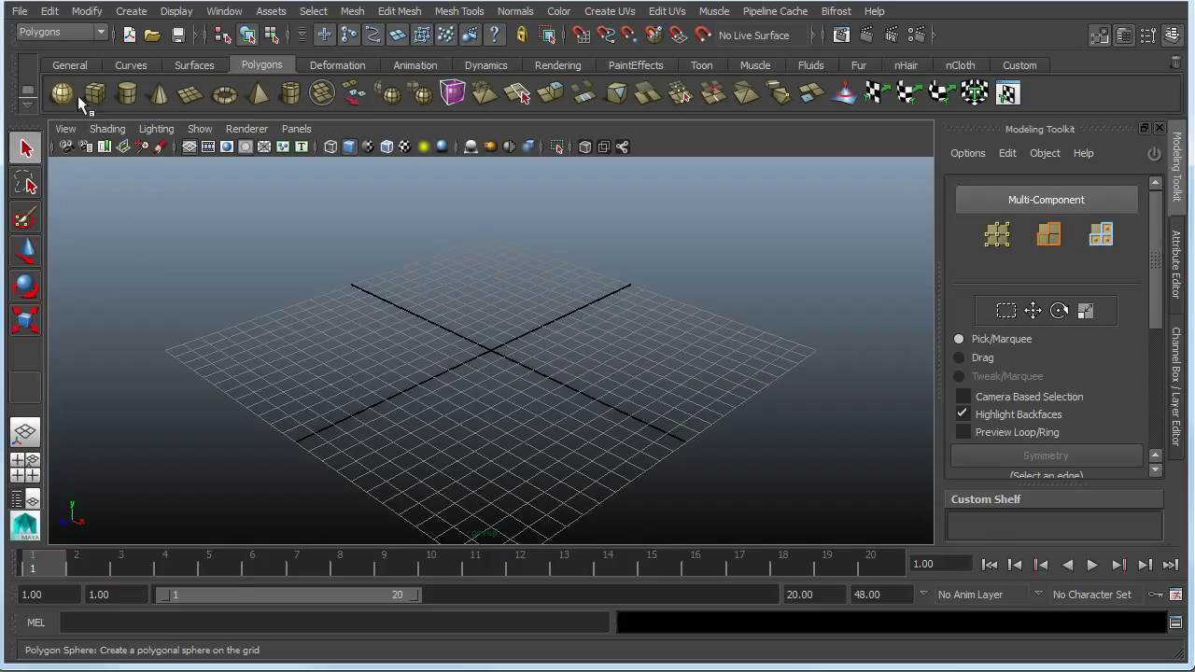
{"action": "left_click", "coordinate": [246, 129]}
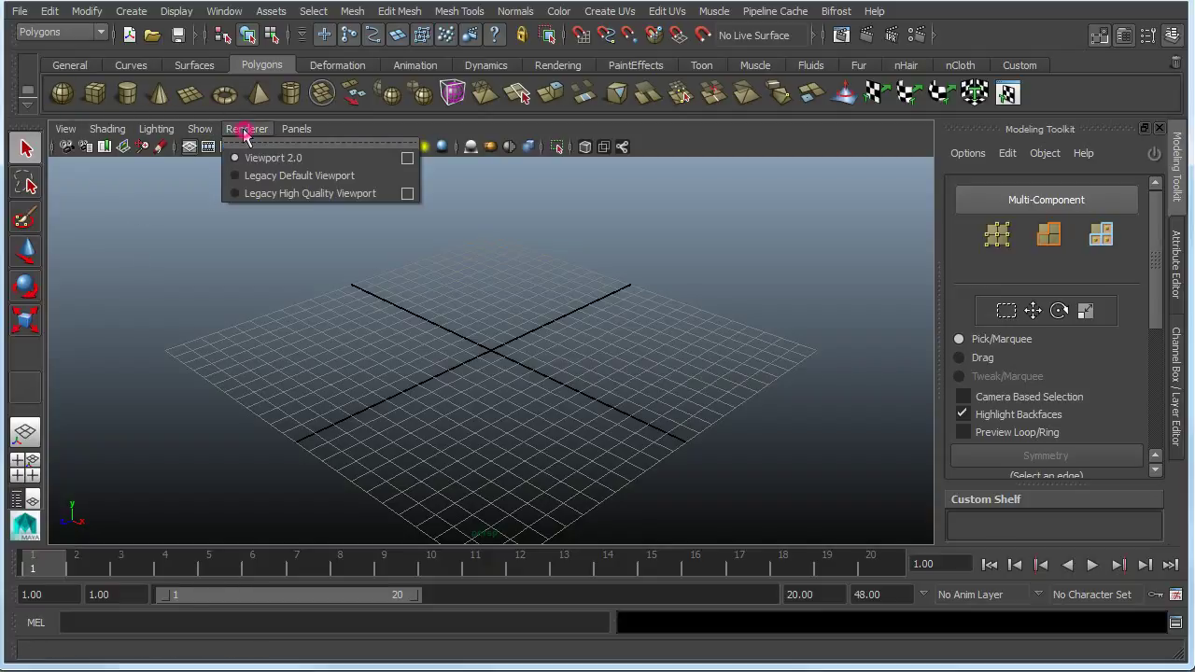
{"action": "left_click", "coordinate": [315, 193]}
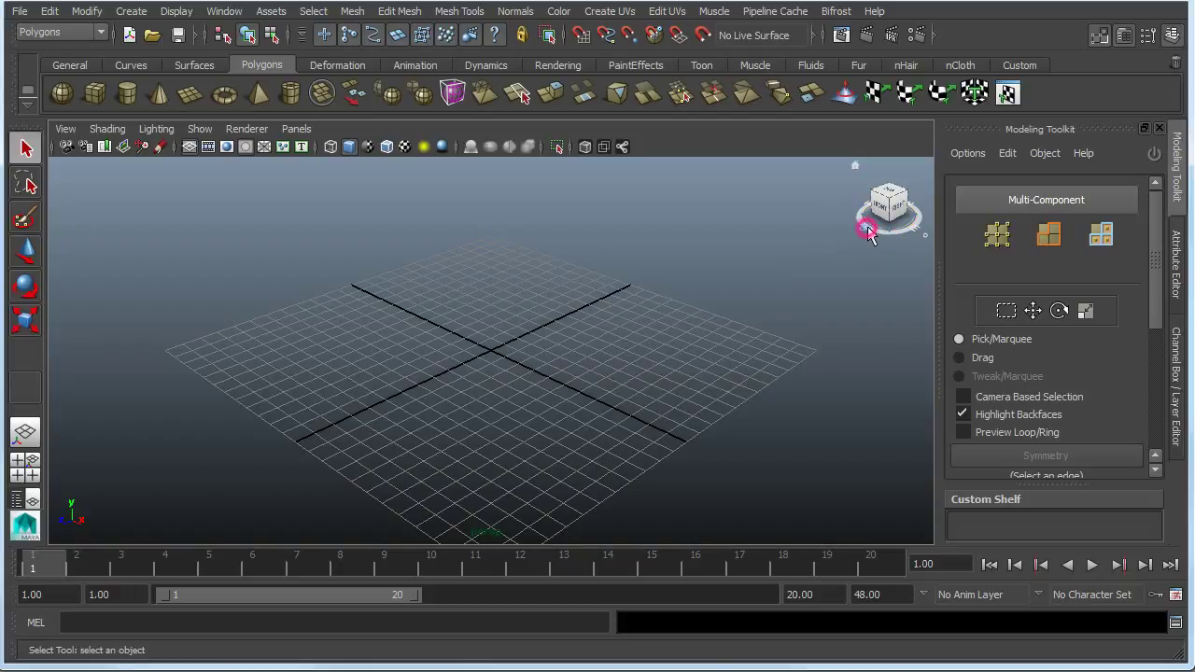
Step: Turn the perspective view with the ViewCube to look at the grid from the right, corner and top orientations
{"action": "left_click_drag", "start_coordinate": [867, 227], "coordinate": [843, 219]}
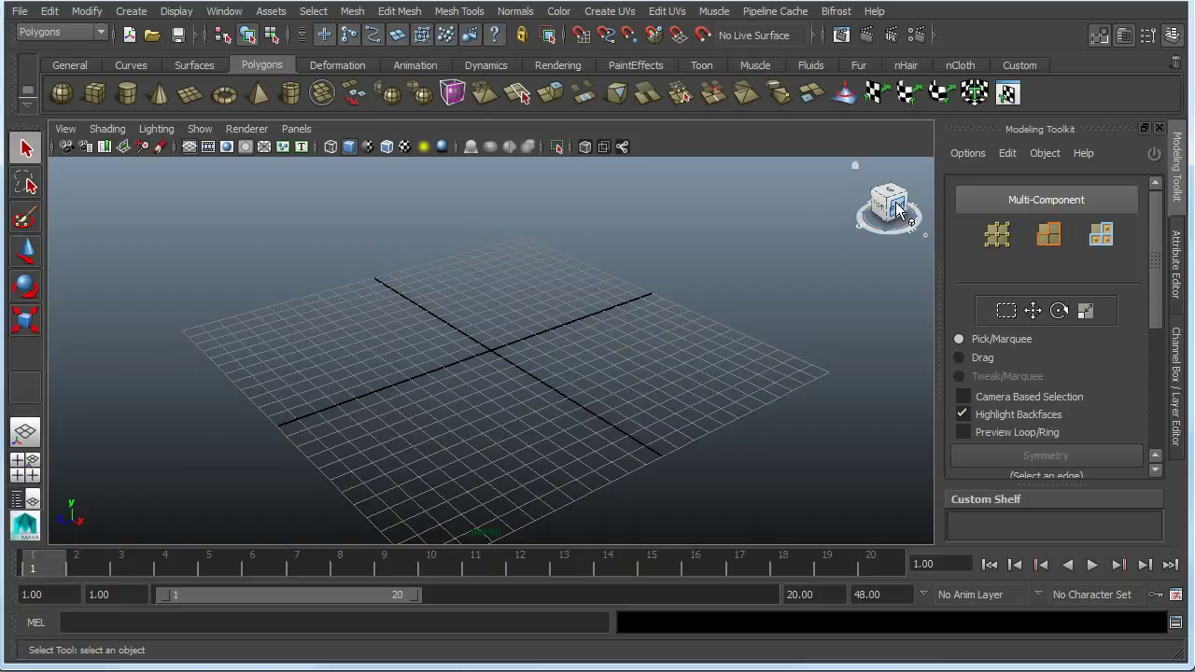
{"action": "left_click", "coordinate": [899, 207]}
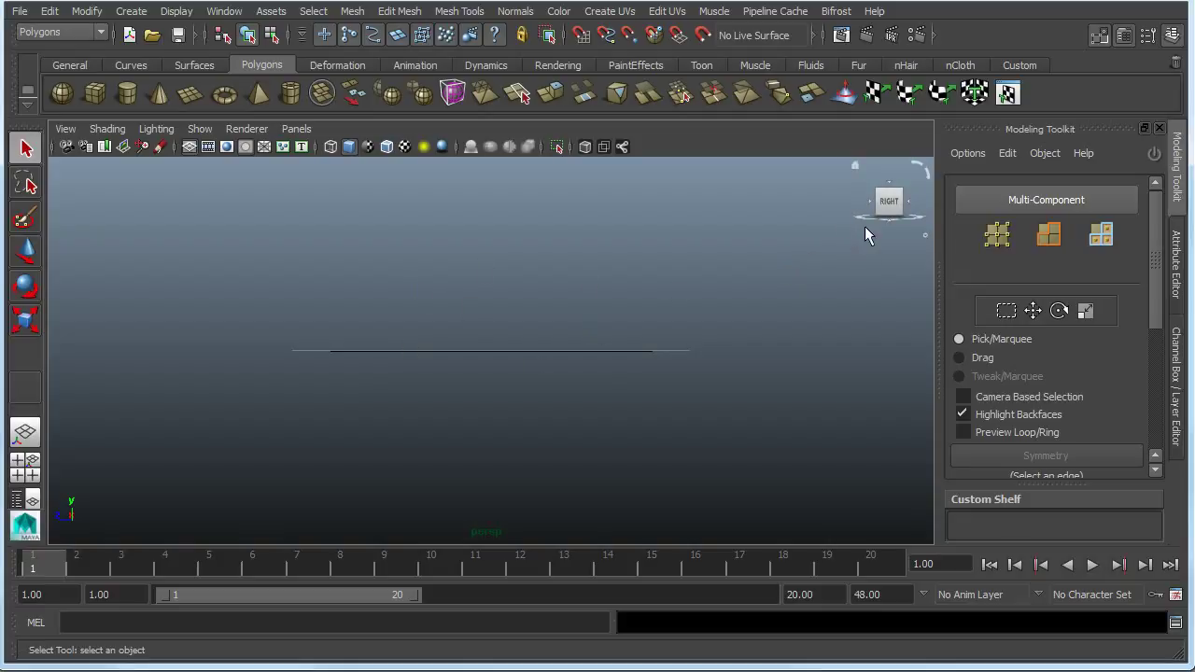
{"action": "left_click", "coordinate": [878, 207]}
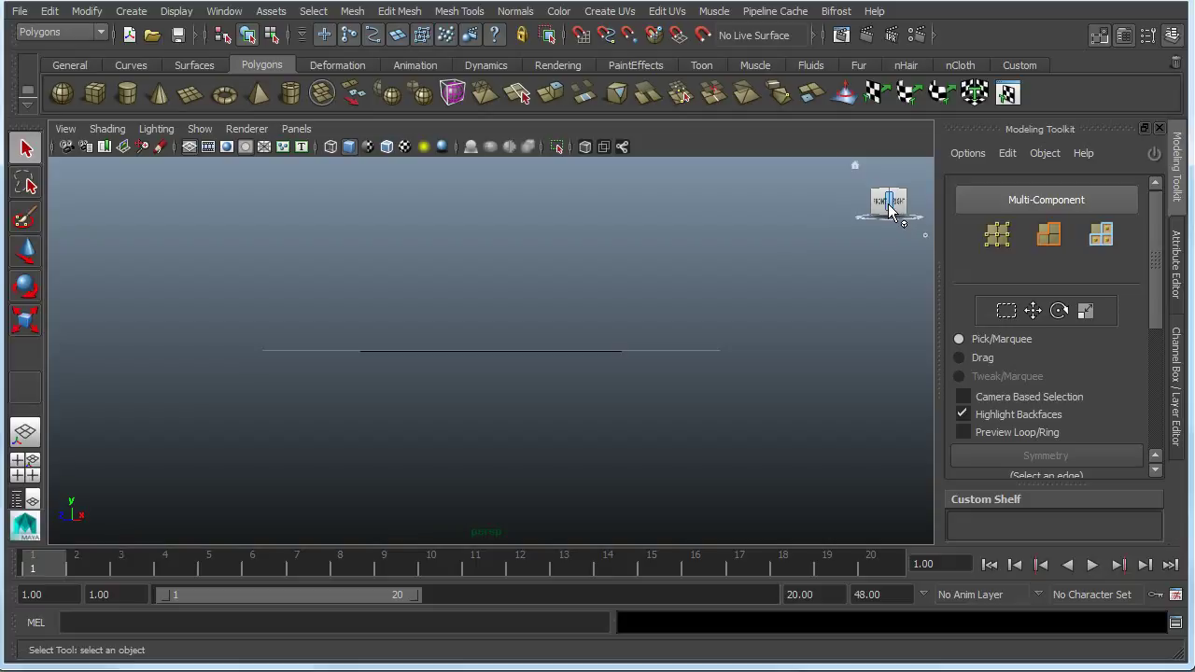
{"action": "left_click", "coordinate": [890, 196]}
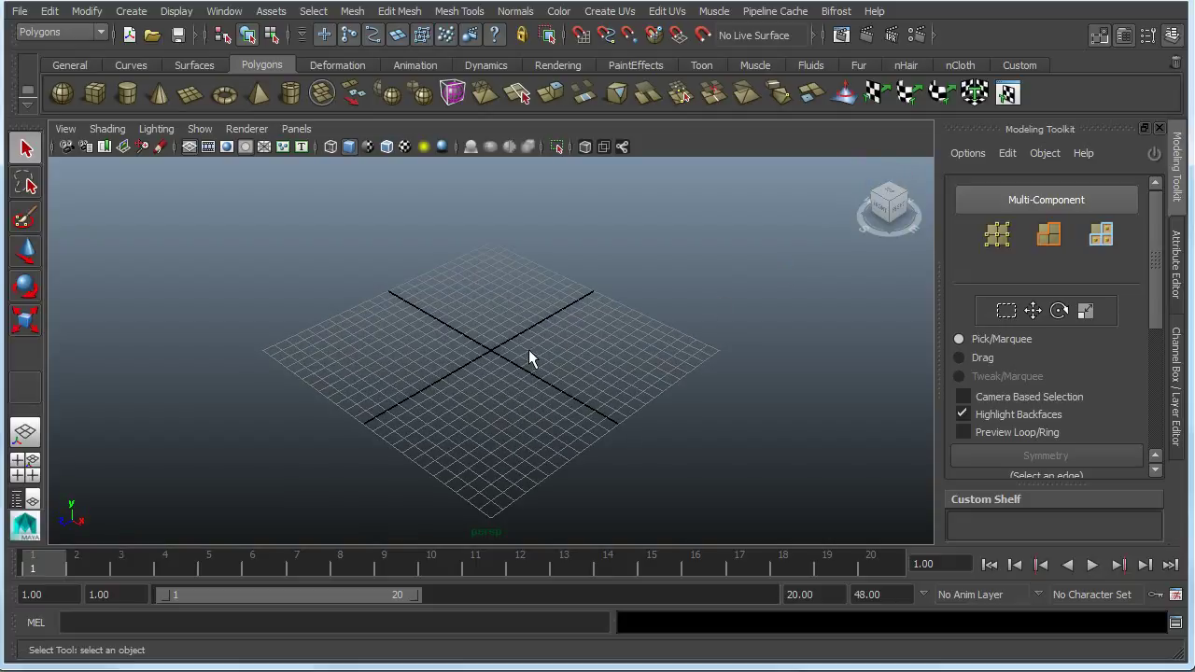
{"action": "left_click", "coordinate": [884, 211]}
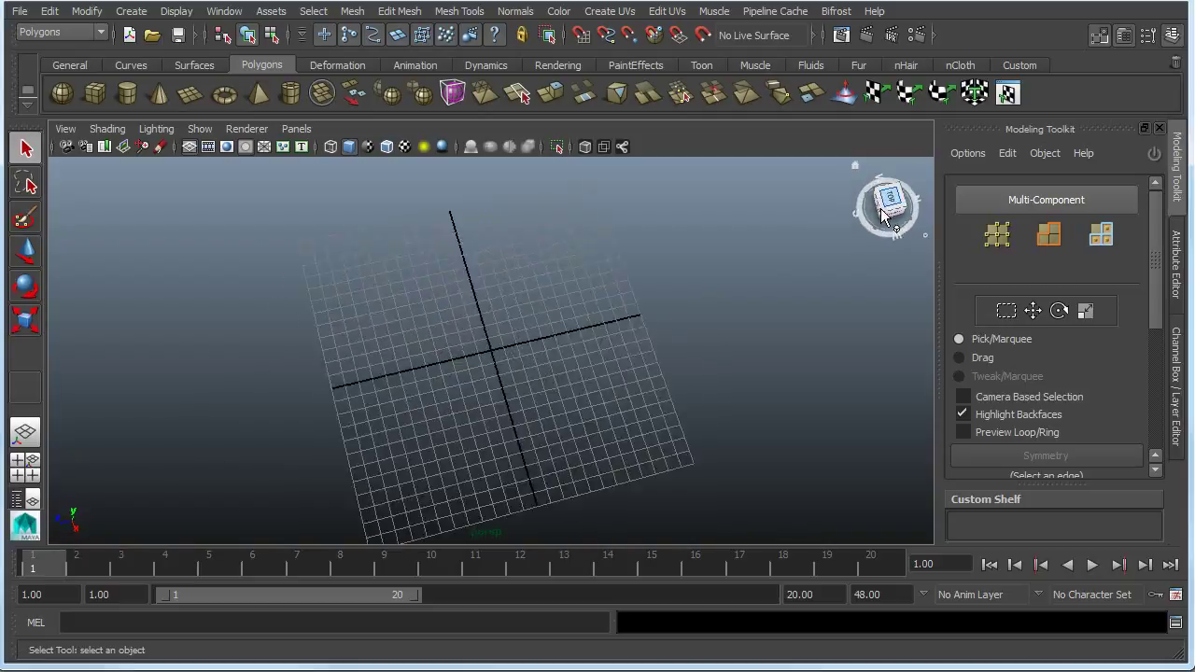
{"action": "left_click", "coordinate": [892, 197]}
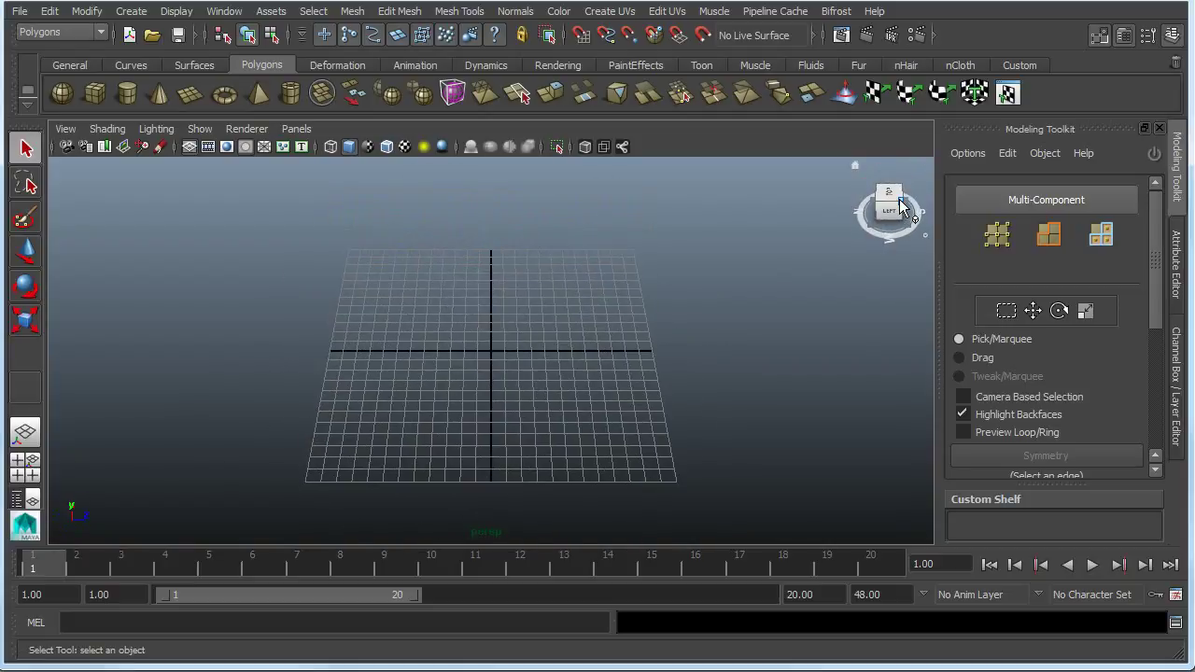
{"action": "left_click", "coordinate": [895, 198]}
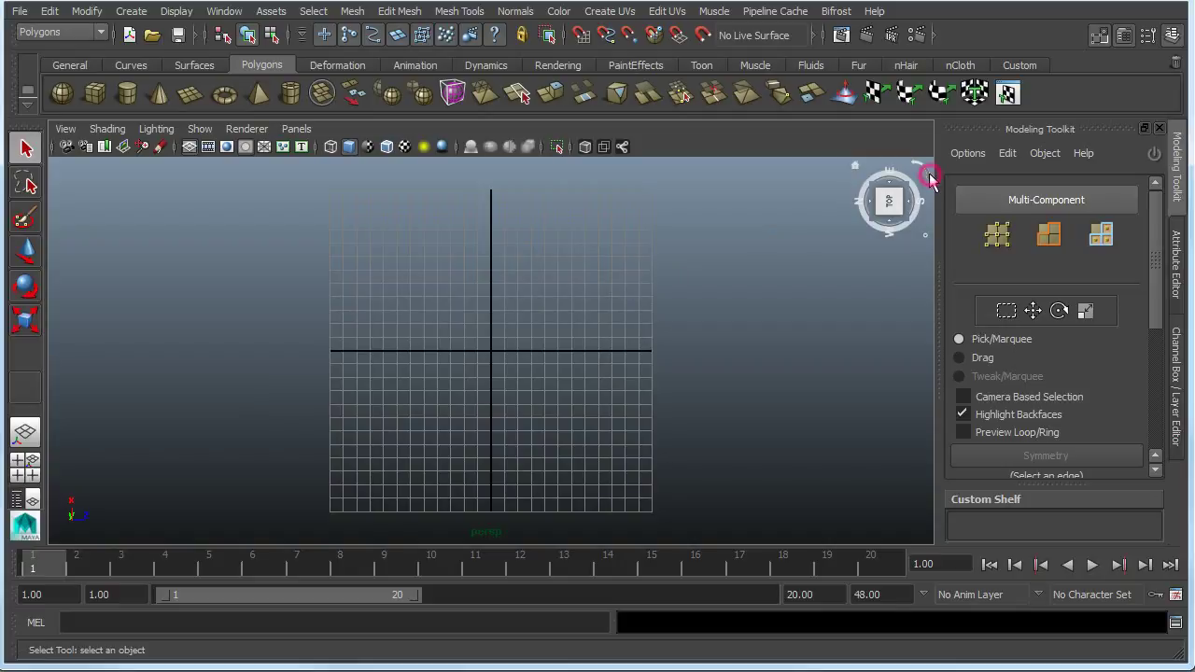
Step: Roll the top view of the grid with the ViewCube arrows, and return the perspective view to its home orientation
{"action": "left_click", "coordinate": [927, 177]}
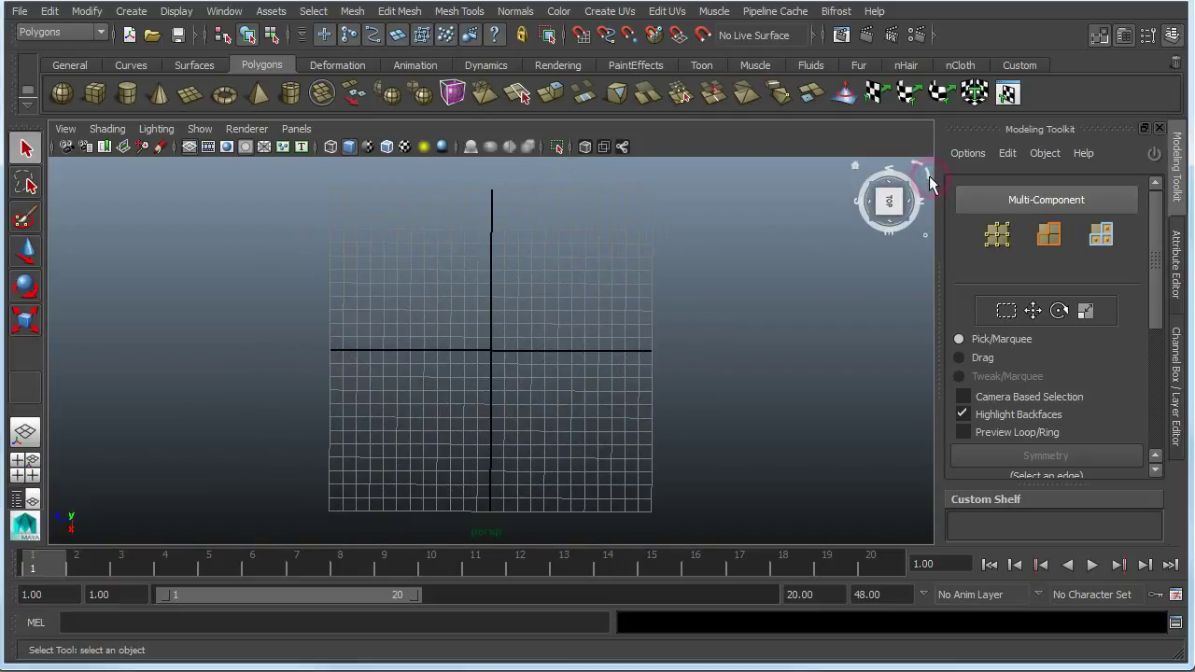
{"action": "left_click", "coordinate": [928, 178]}
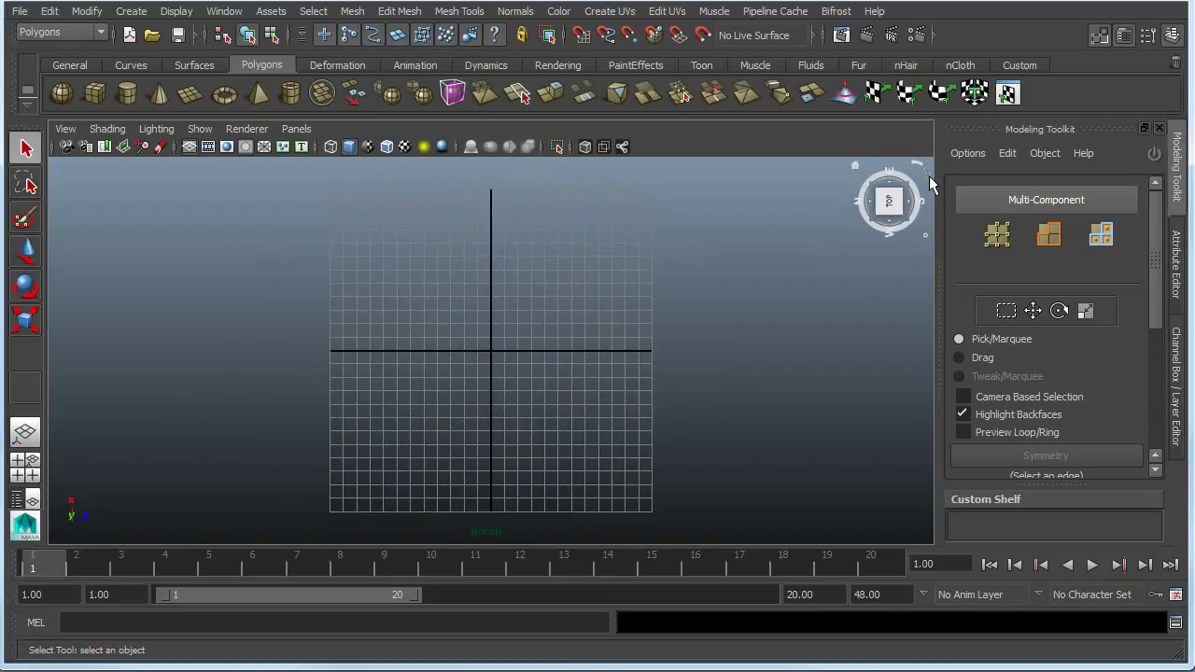
{"action": "left_click", "coordinate": [857, 172]}
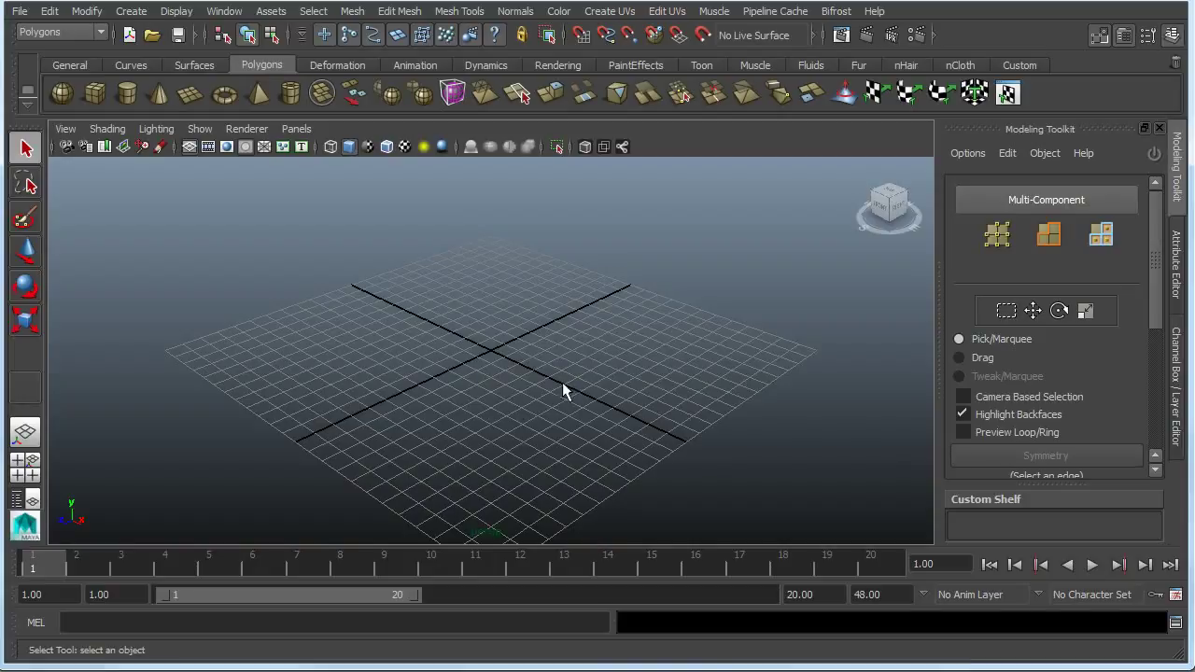
Step: Create a default polygon cube at the centre of the grid and frame it in the perspective view
{"action": "scroll", "coordinate": [476, 370], "scroll_direction": "up", "scroll_amount": 4}
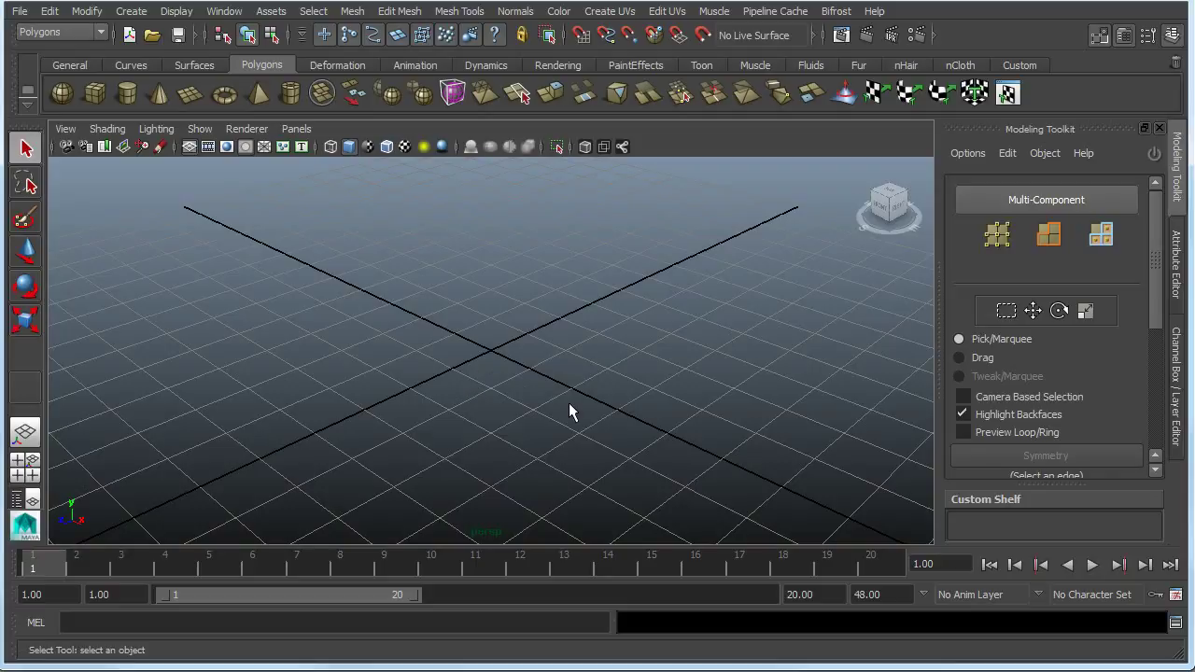
{"action": "left_click", "coordinate": [82, 94]}
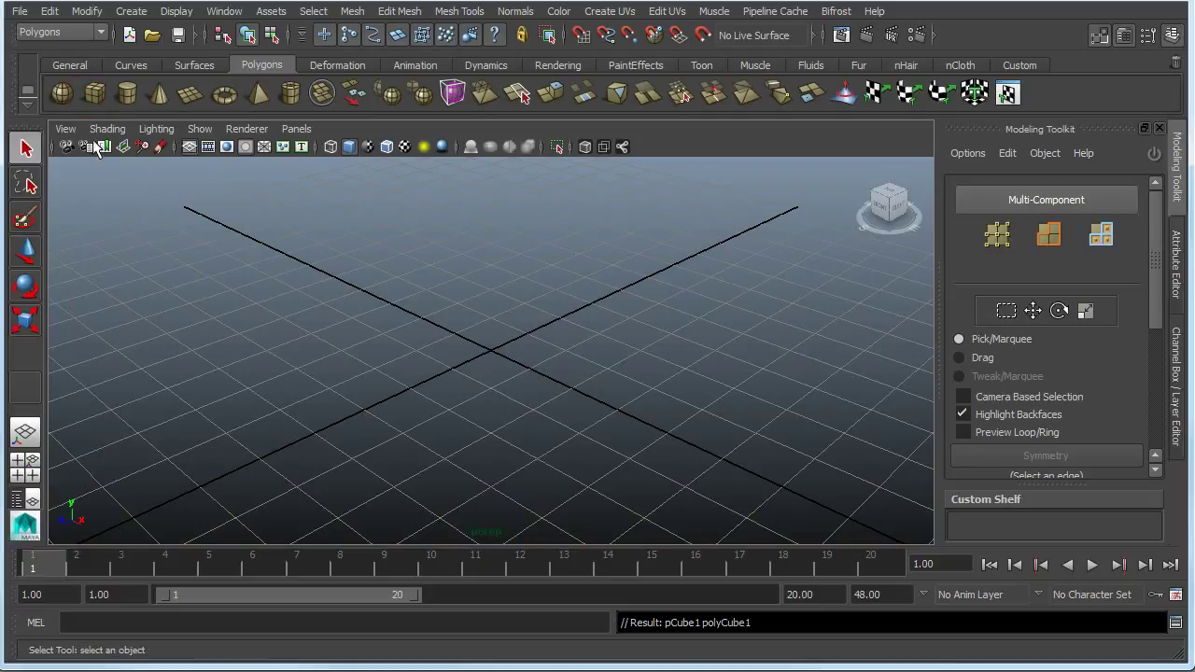
{"action": "key", "text": "f"}
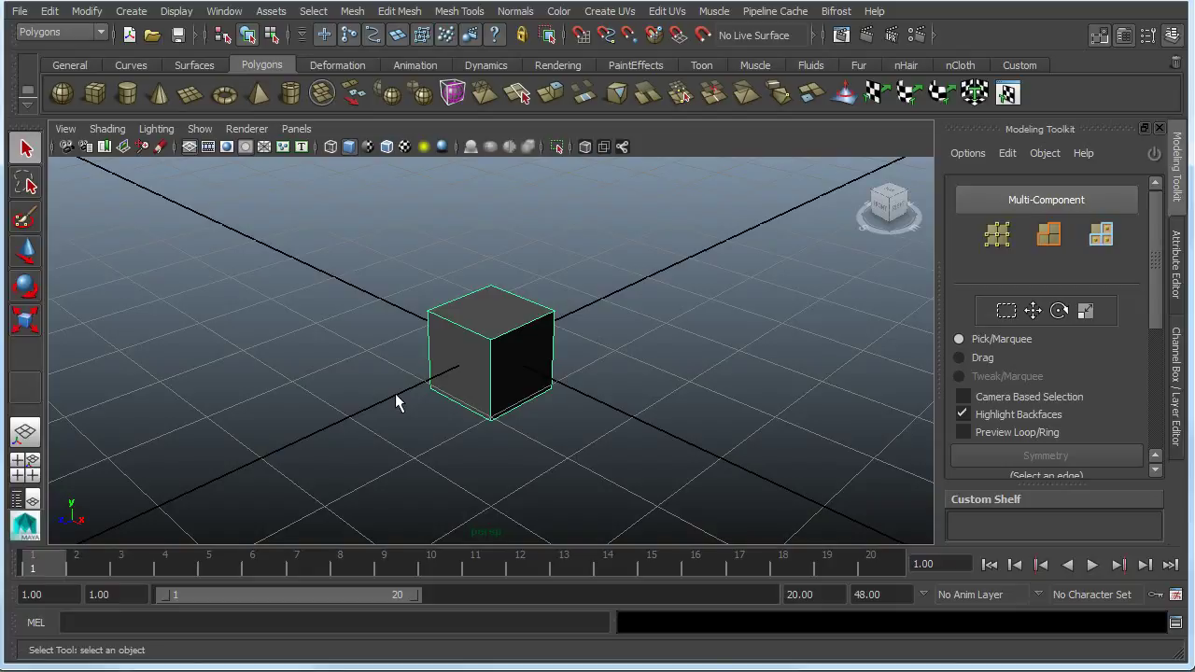
Step: Examine the cube by orbiting, panning and zooming the perspective camera around it
{"action": "left_click_drag", "start_coordinate": [368, 400], "coordinate": [309, 422], "text": "alt"}
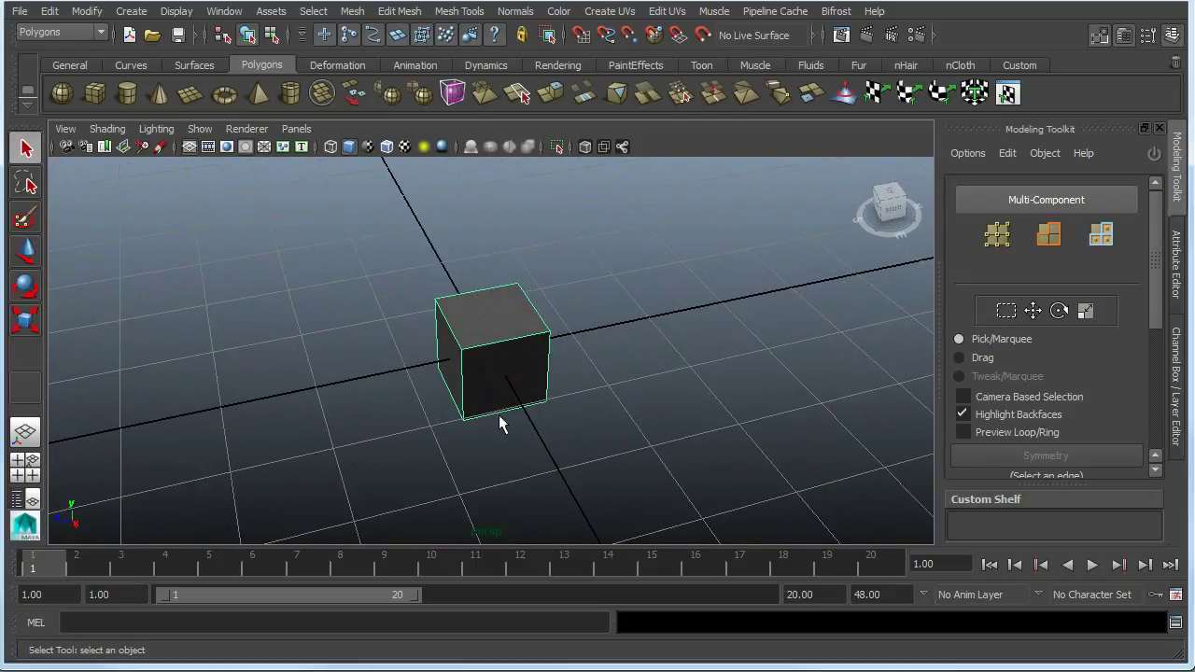
{"action": "middle_click_drag", "start_coordinate": [500, 415], "coordinate": [446, 380], "text": "alt"}
{"action": "middle_click_drag", "start_coordinate": [380, 423], "coordinate": [319, 398], "text": "alt"}
{"action": "scroll", "coordinate": [406, 389], "scroll_direction": "up", "scroll_amount": 3}
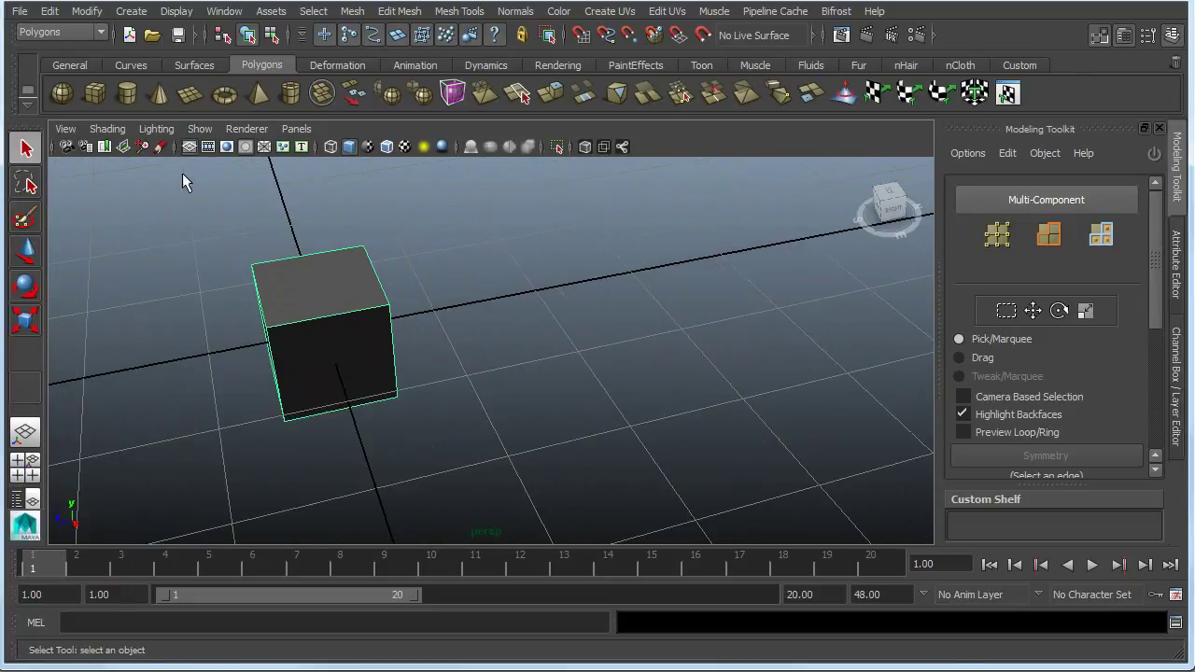
{"action": "scroll", "coordinate": [571, 468], "scroll_direction": "down", "scroll_amount": 4}
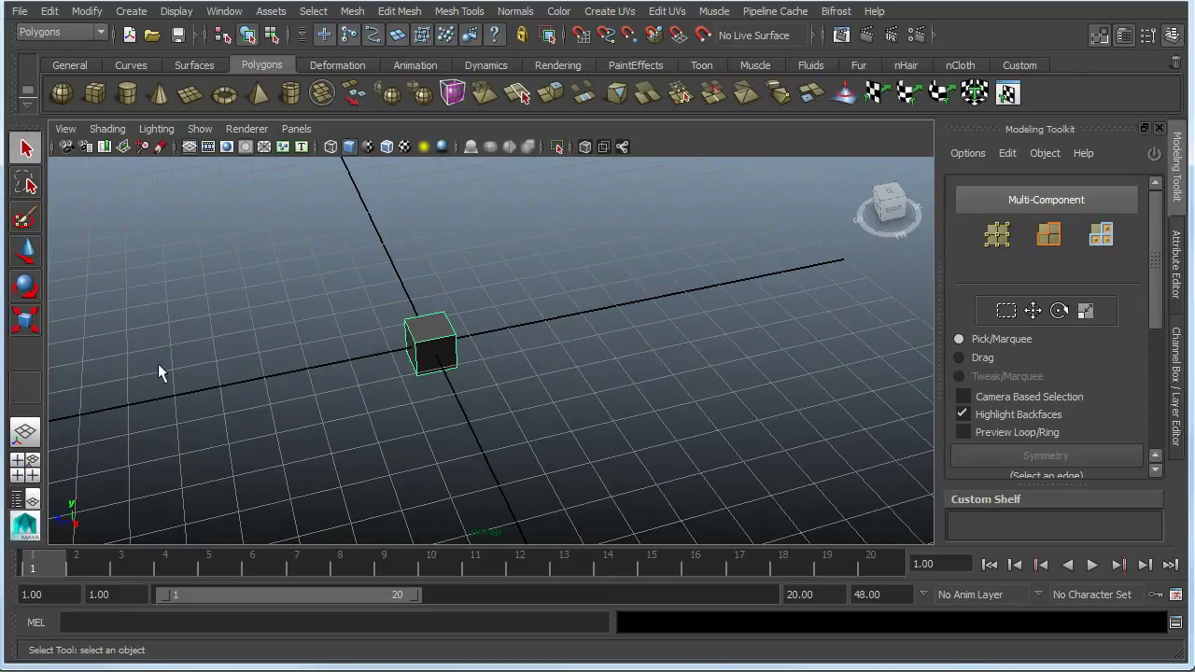
Step: View the cube straight from the right with the ViewCube, and rotate the view back to an angled corner orientation
{"action": "left_click", "coordinate": [893, 208]}
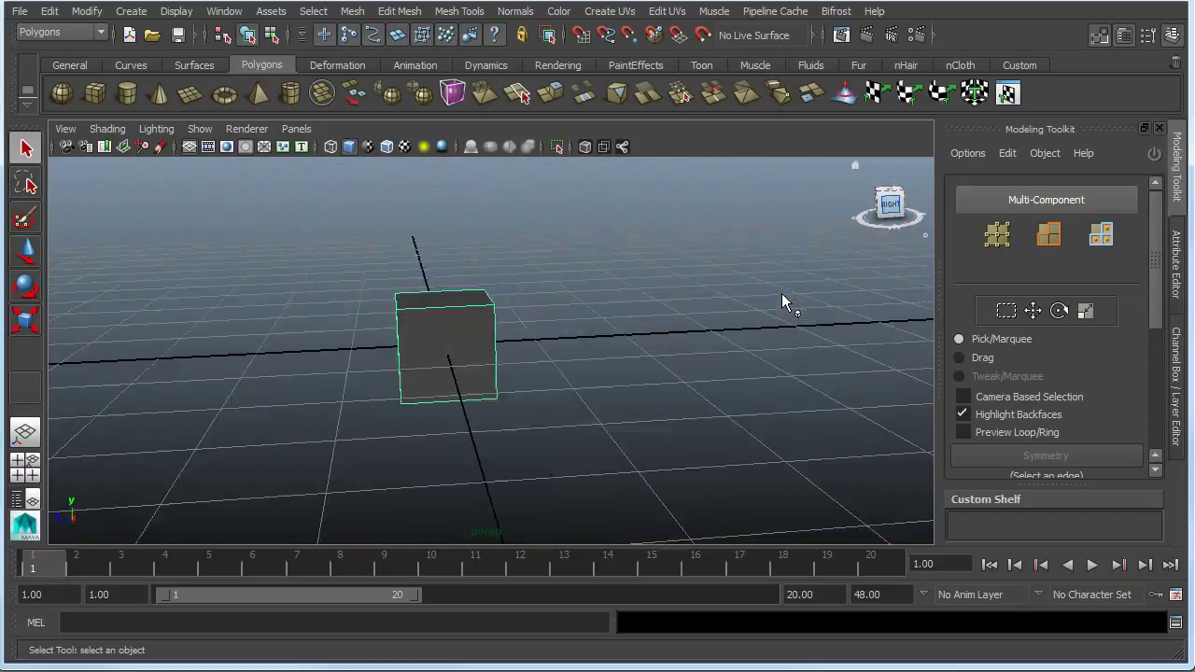
{"action": "scroll", "coordinate": [781, 271], "scroll_direction": "down", "scroll_amount": 4}
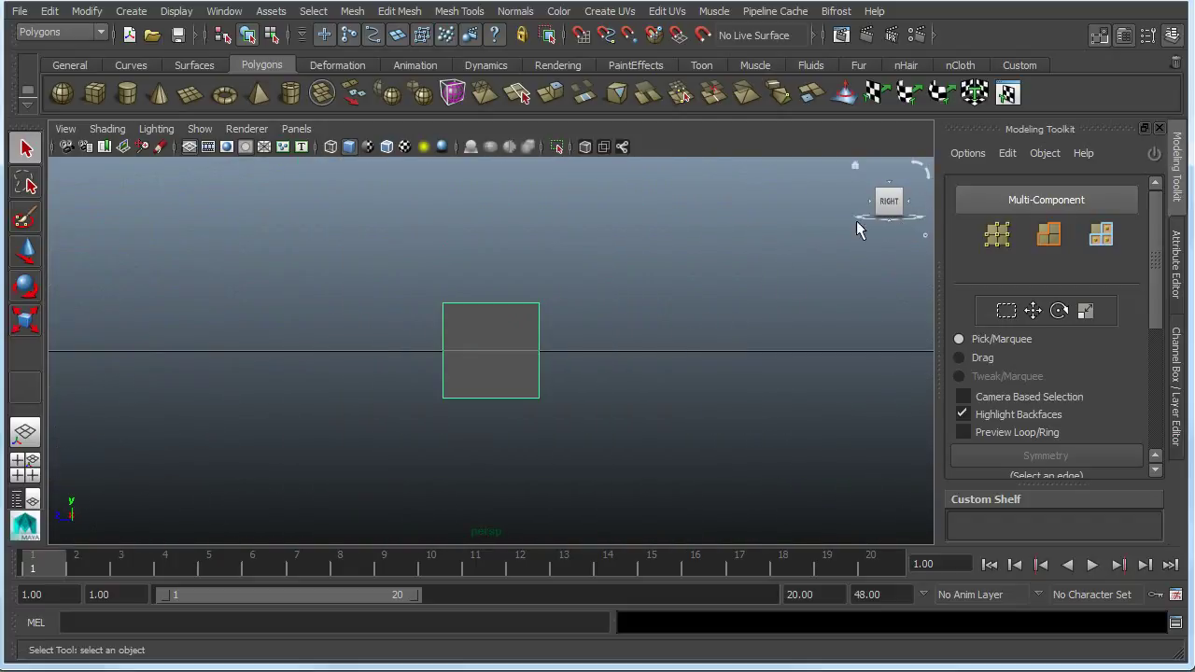
{"action": "middle_click_drag", "start_coordinate": [688, 371], "coordinate": [801, 400], "text": "alt"}
{"action": "left_click_drag", "start_coordinate": [800, 400], "coordinate": [657, 414], "text": "alt"}
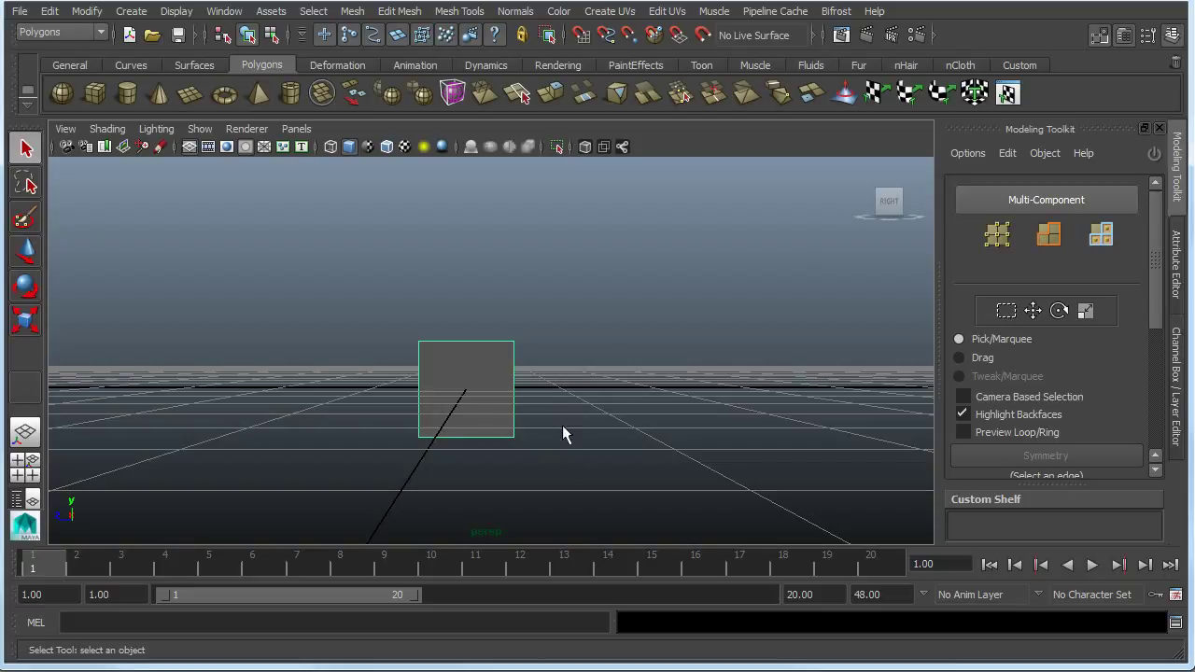
{"action": "right_click_drag", "start_coordinate": [544, 408], "coordinate": [519, 325], "text": "alt"}
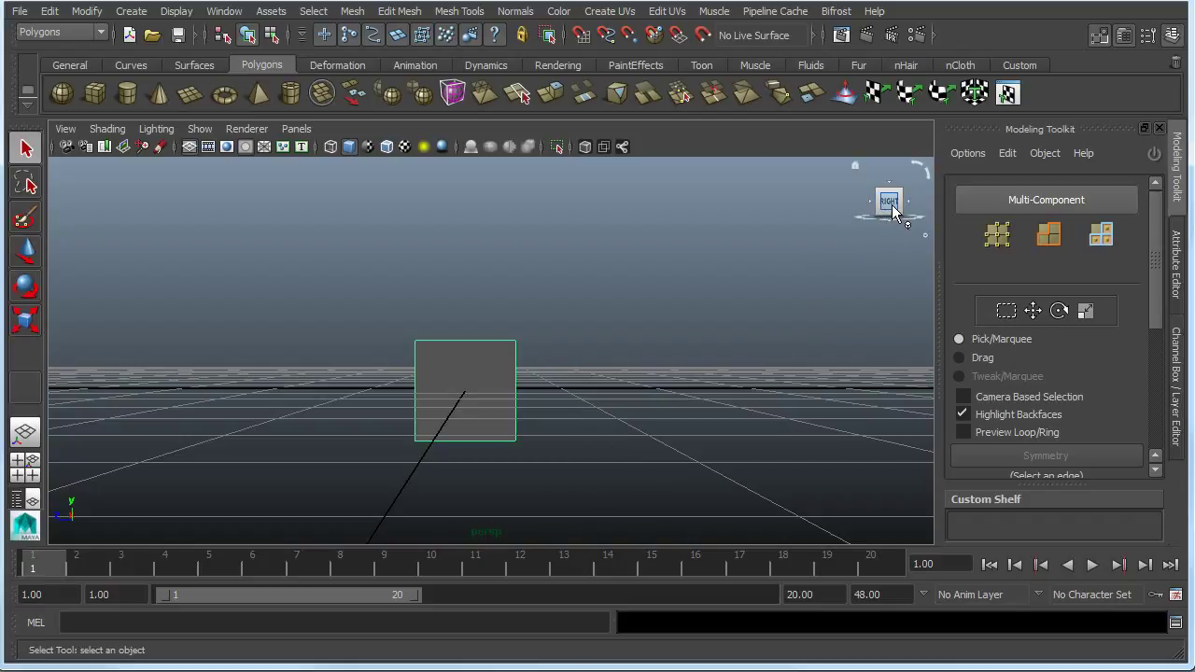
{"action": "left_click_drag", "start_coordinate": [888, 208], "coordinate": [845, 247]}
{"action": "left_click", "coordinate": [867, 180]}
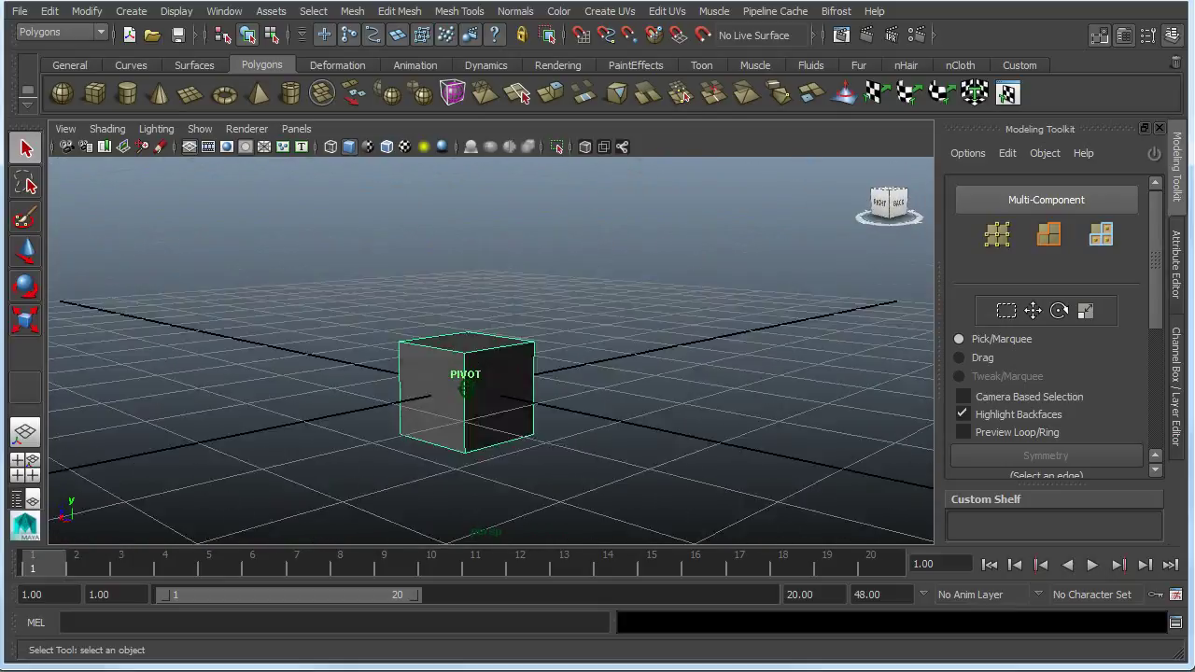
Step: Examine the cube close up and from far away by repeatedly dollying the perspective camera in and out
{"action": "key", "text": "f"}
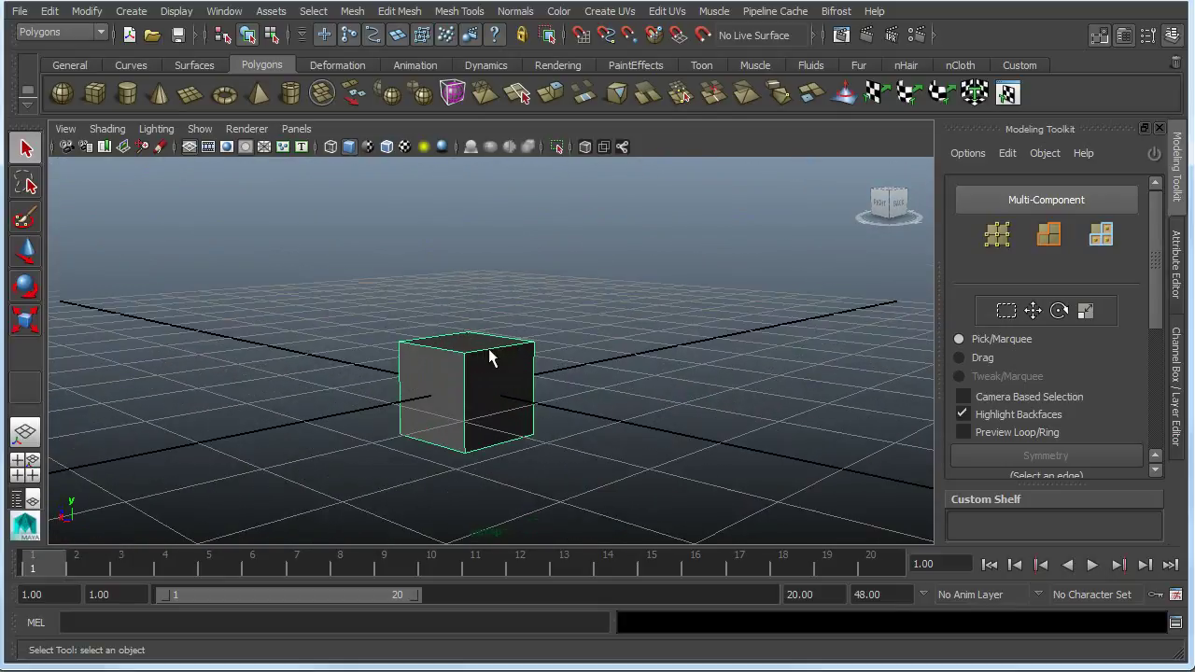
{"action": "scroll", "coordinate": [489, 356], "scroll_direction": "up", "scroll_amount": 5}
{"action": "scroll", "coordinate": [489, 354], "scroll_direction": "down", "scroll_amount": 5}
{"action": "scroll", "coordinate": [501, 357], "scroll_direction": "up", "scroll_amount": 2}
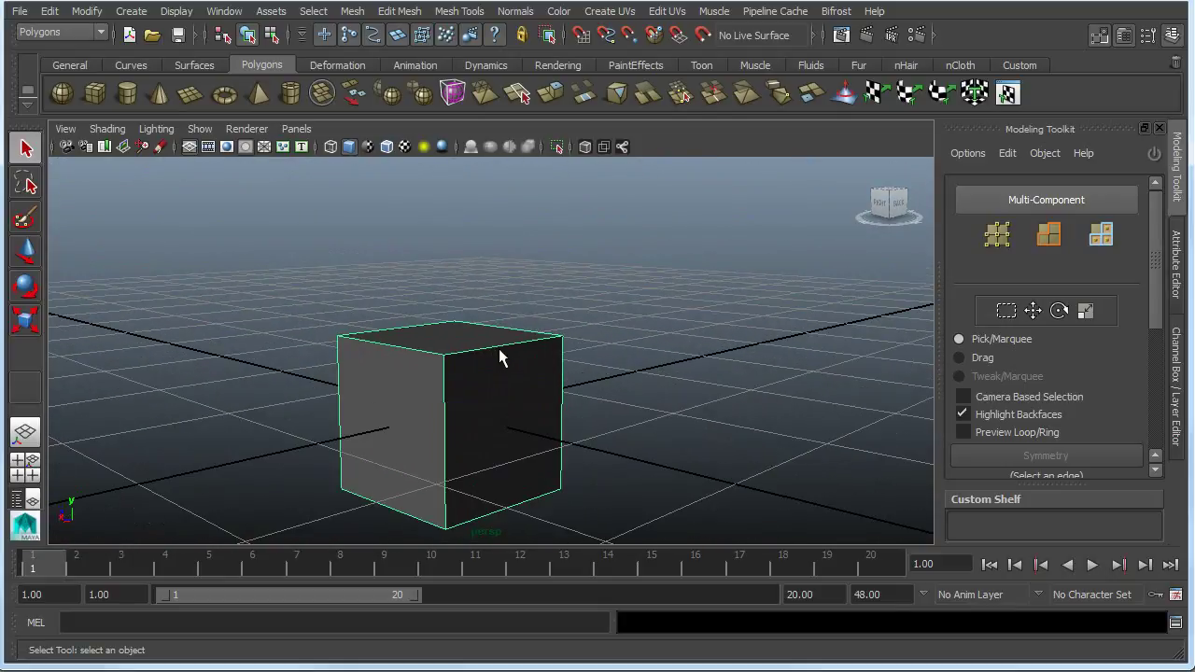
{"action": "left_click_drag", "start_coordinate": [575, 328], "coordinate": [574, 428], "text": "alt"}
{"action": "right_click_drag", "start_coordinate": [573, 428], "coordinate": [591, 253], "text": "alt"}
{"action": "right_click_drag", "start_coordinate": [515, 453], "coordinate": [592, 298], "text": "alt"}
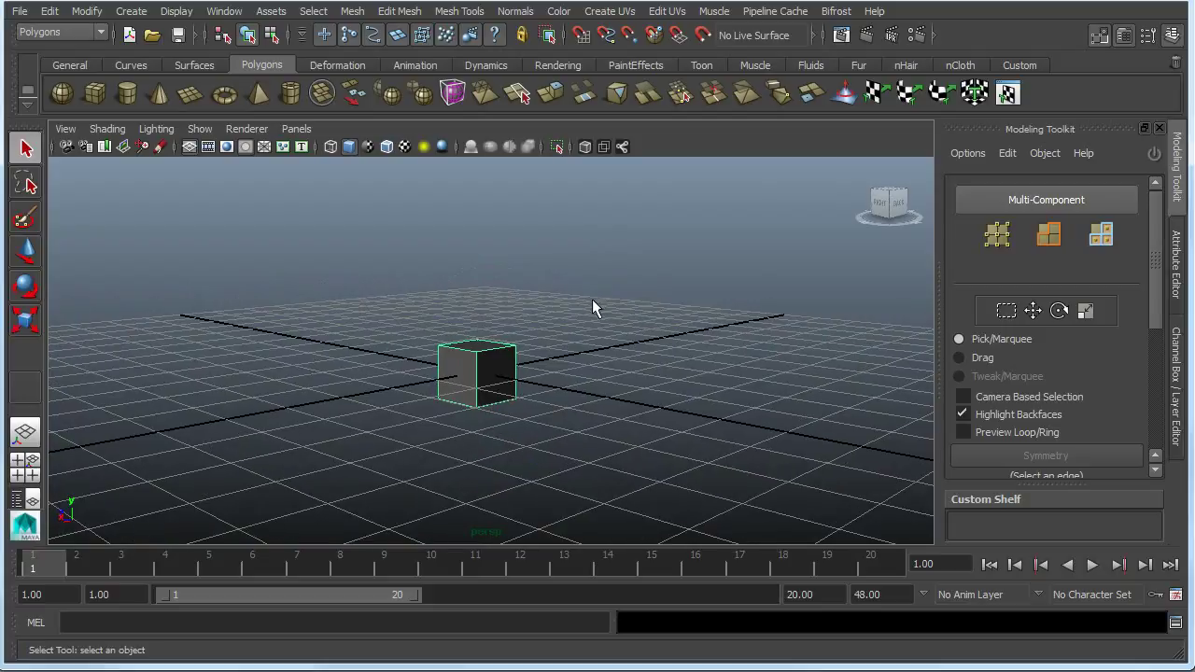
{"action": "scroll", "coordinate": [594, 323], "scroll_direction": "down", "scroll_amount": 7}
{"action": "scroll", "coordinate": [588, 369], "scroll_direction": "up", "scroll_amount": 8}
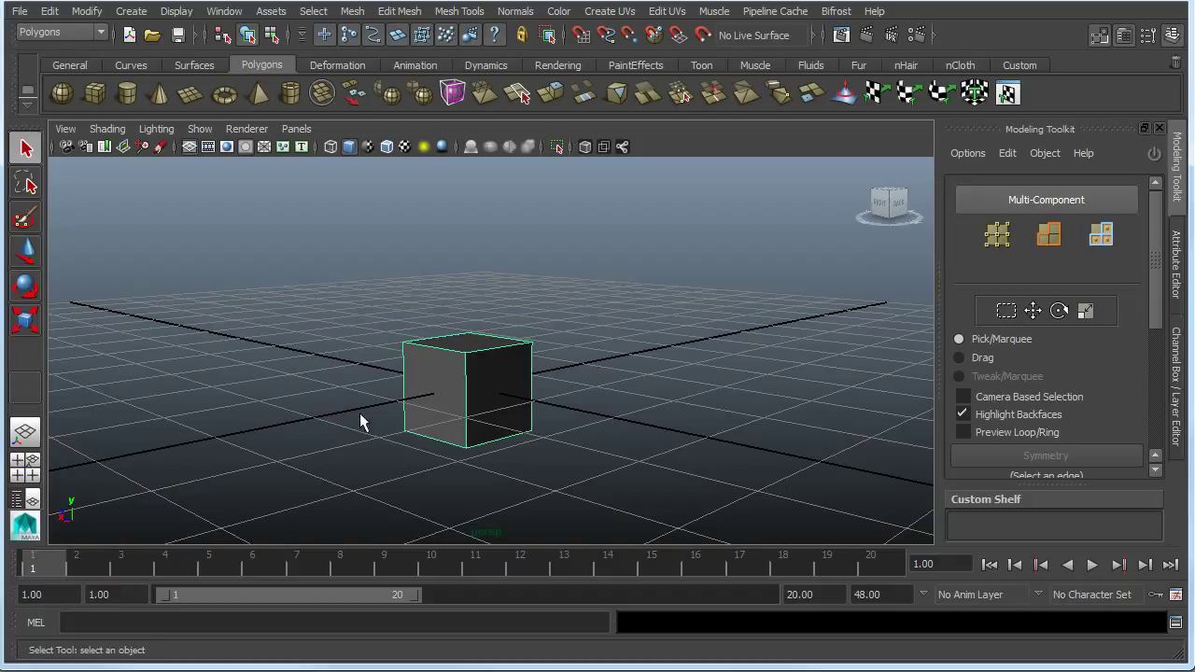
Step: Deselect the cube, pan away from it and frame the scene with nothing selected
{"action": "left_click", "coordinate": [618, 246]}
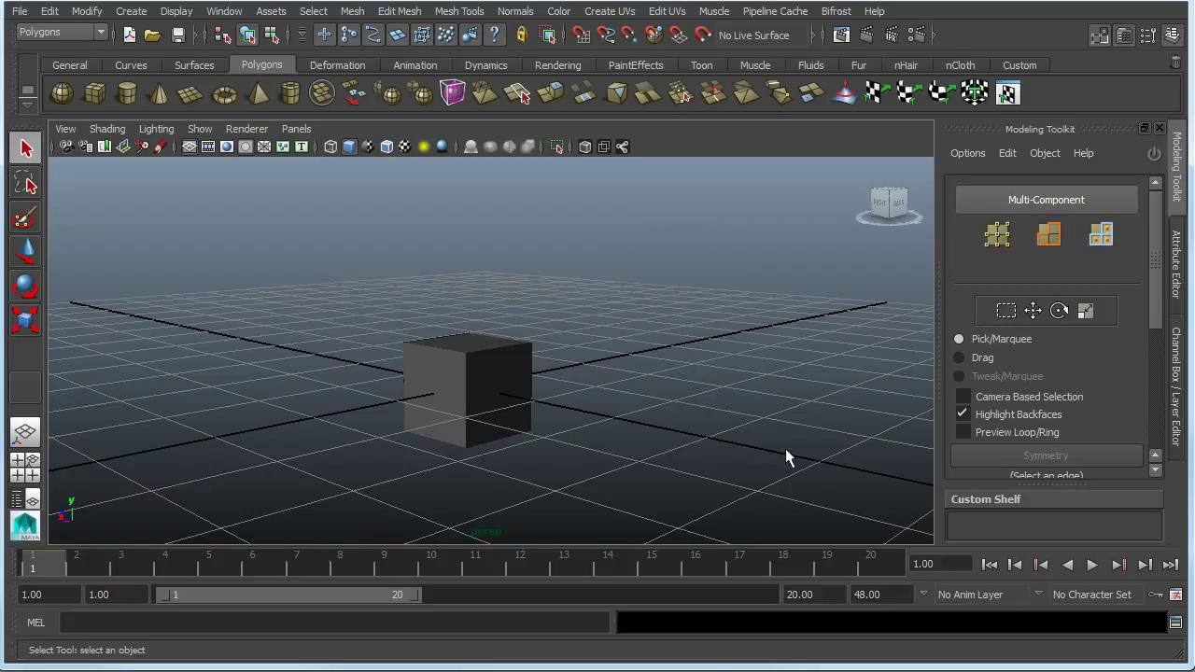
{"action": "middle_click_drag", "start_coordinate": [782, 440], "coordinate": [347, 542], "text": "alt"}
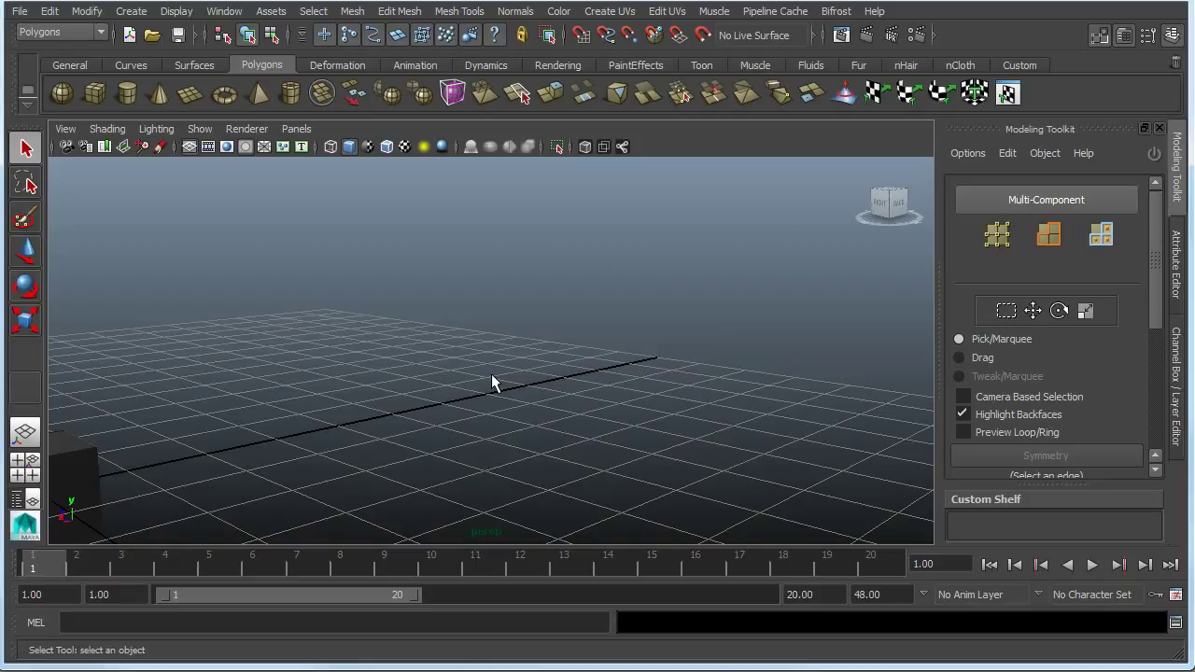
{"action": "key", "text": "f"}
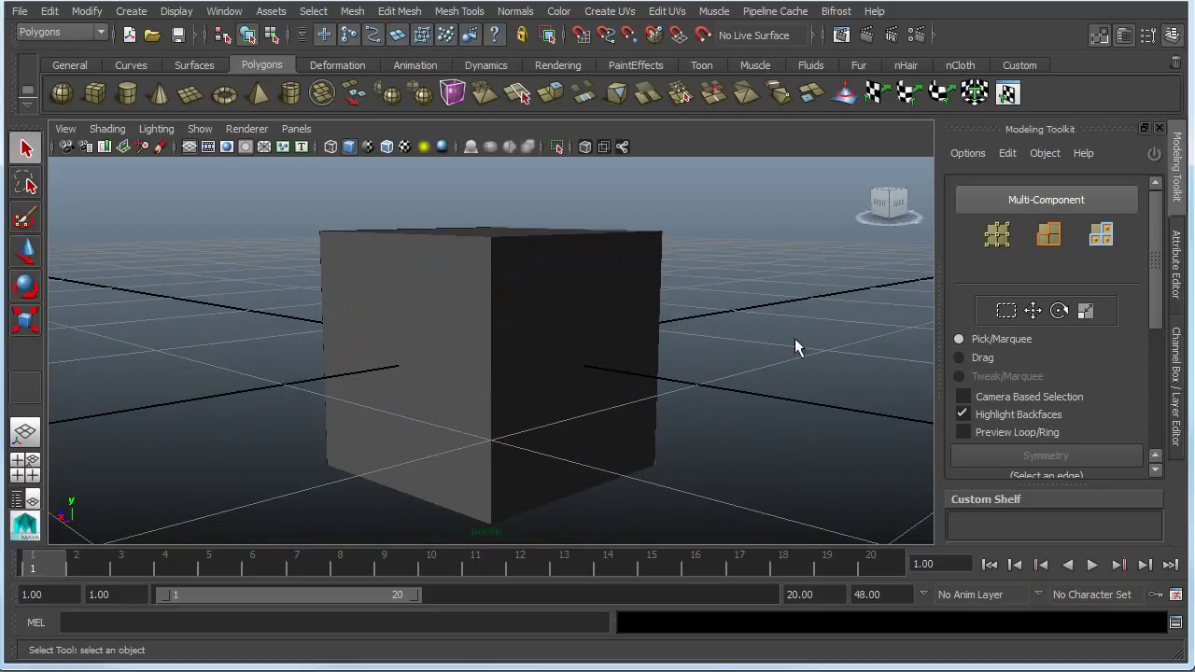
{"action": "scroll", "coordinate": [373, 327], "scroll_direction": "down", "scroll_amount": 5}
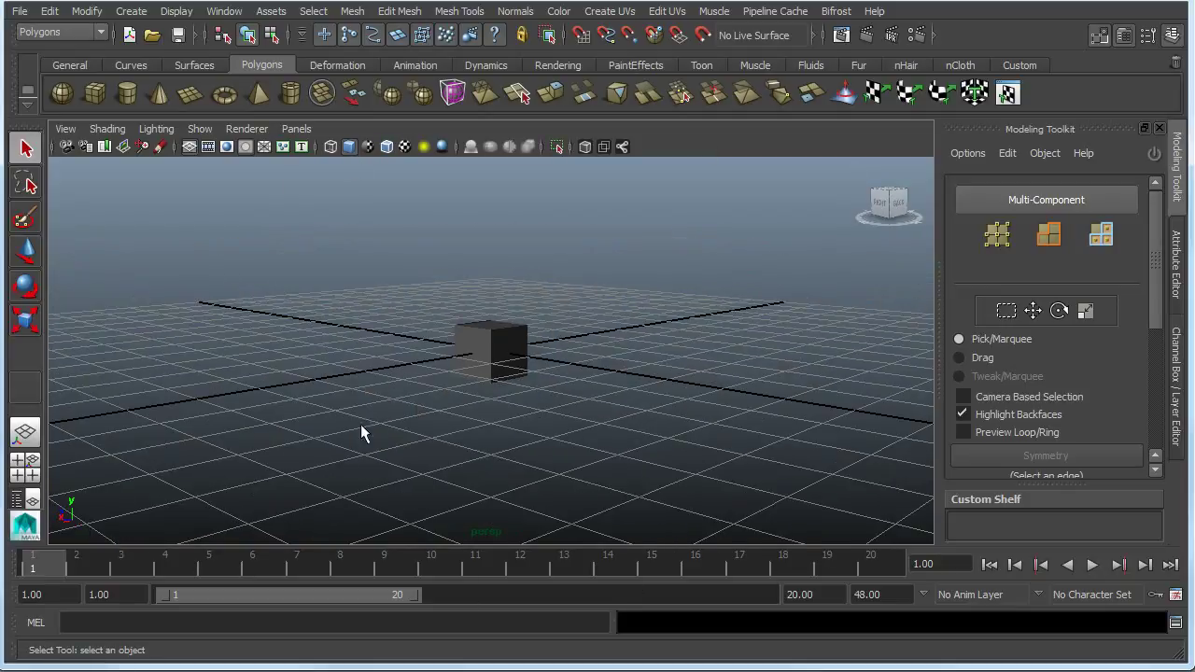
{"action": "scroll", "coordinate": [482, 387], "scroll_direction": "up", "scroll_amount": 2}
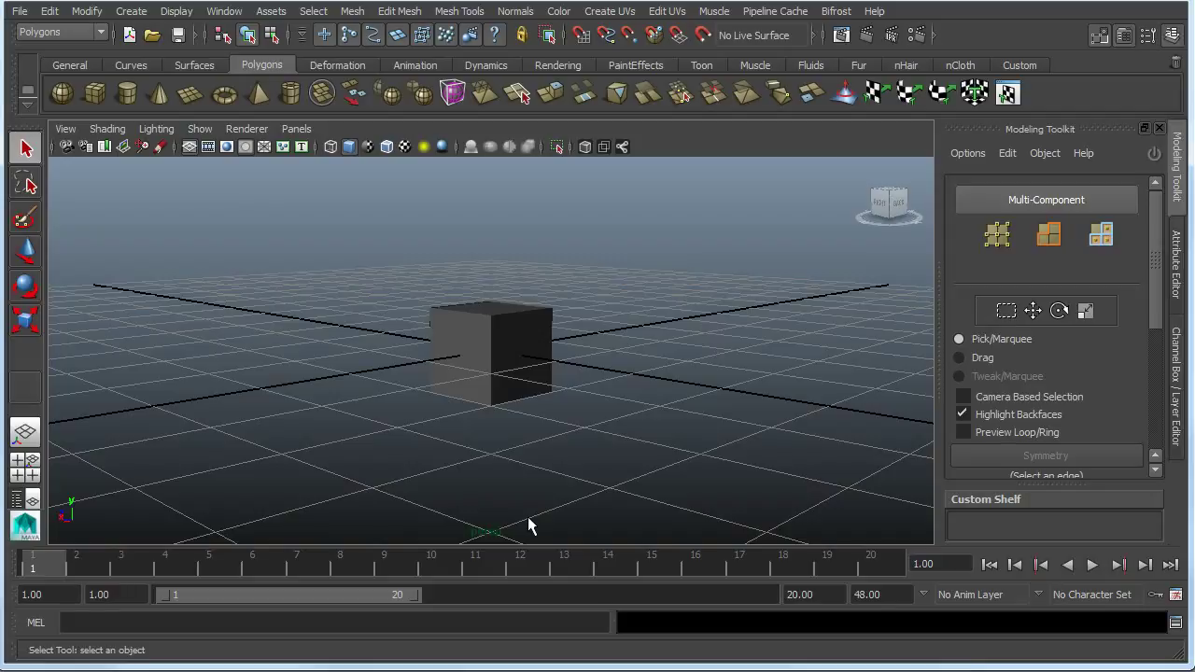
Step: Select the cube, pan away from it and bring it back by framing the selection
{"action": "left_click", "coordinate": [516, 347]}
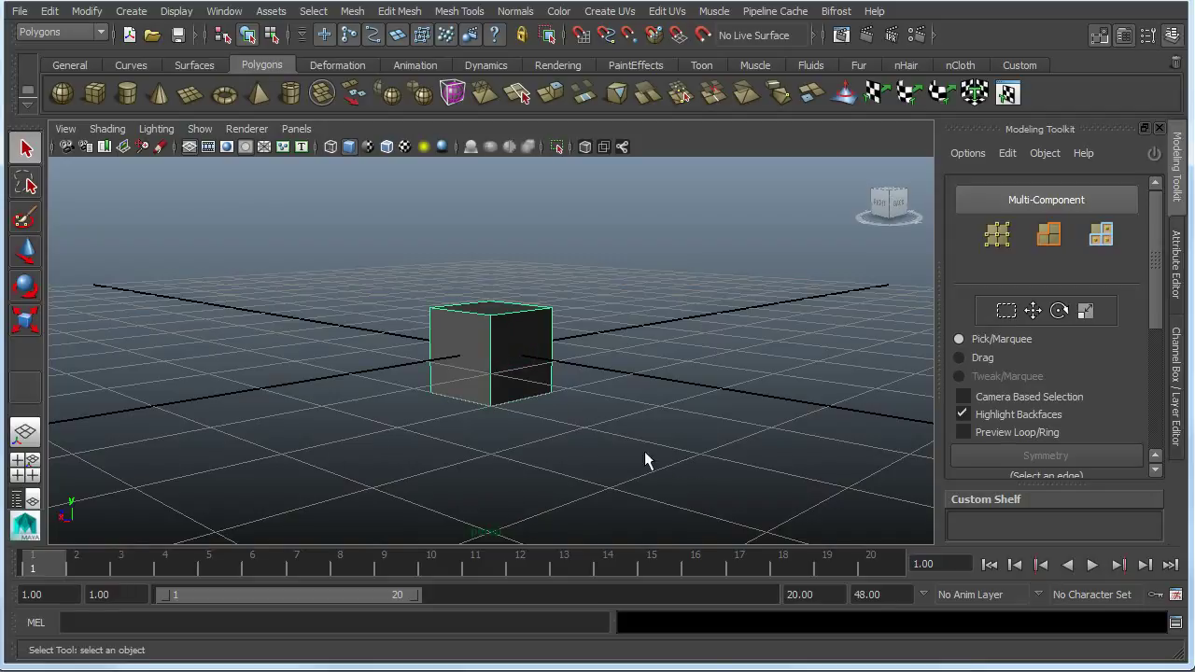
{"action": "middle_click_drag", "start_coordinate": [592, 446], "coordinate": [215, 467], "text": "alt"}
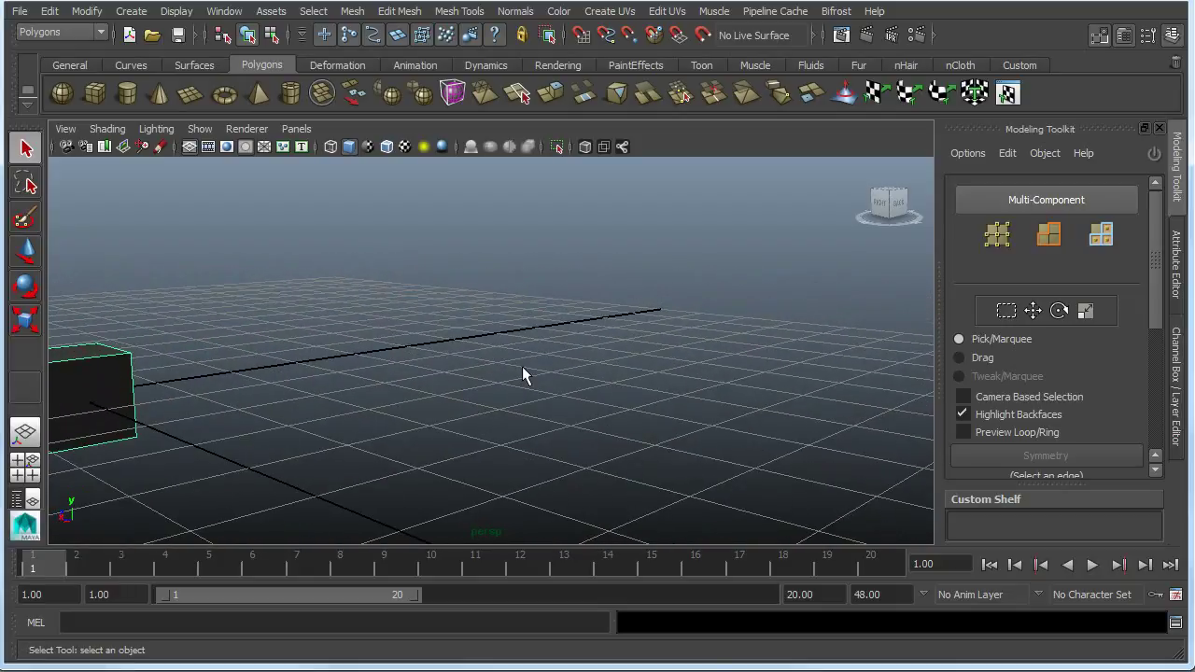
{"action": "key", "text": "f"}
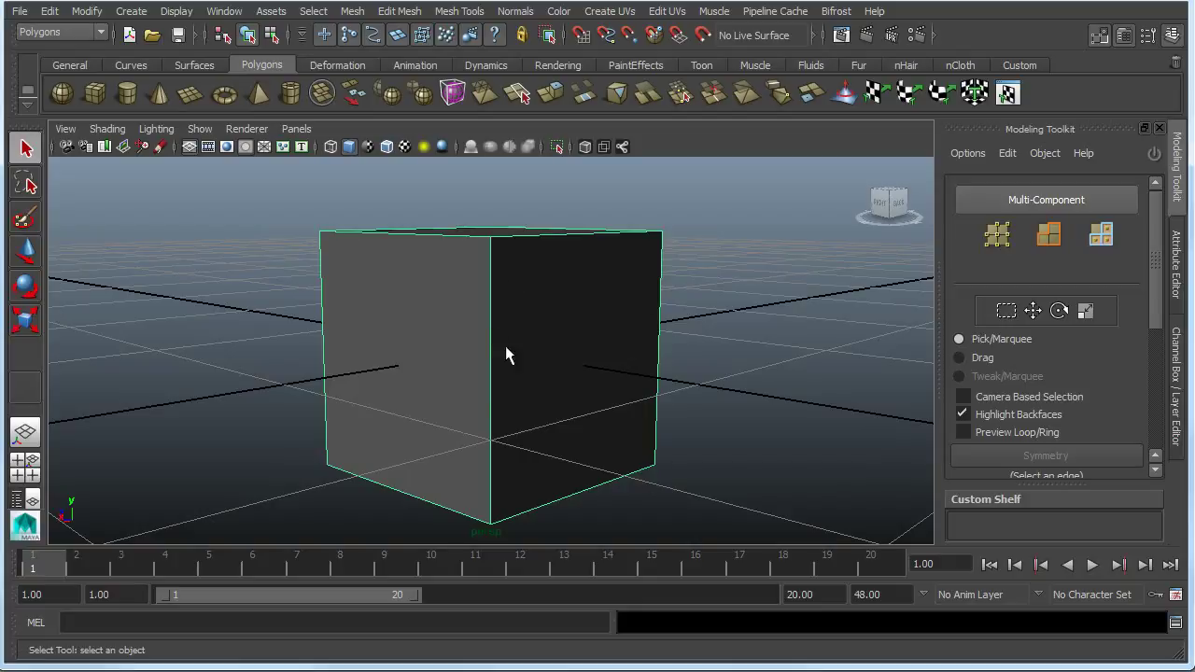
{"action": "scroll", "coordinate": [239, 301], "scroll_direction": "down", "scroll_amount": 5}
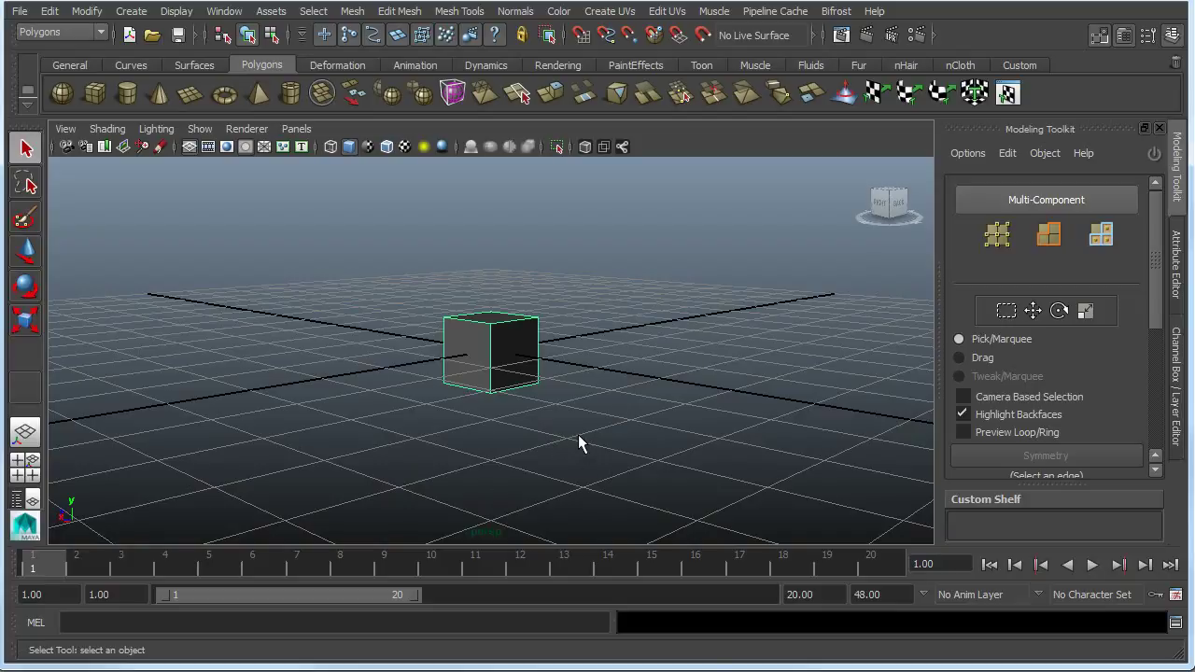
Step: Toggle the workspace between the maximized perspective view and the split layout with the top view beside it
{"action": "key", "text": "space"}
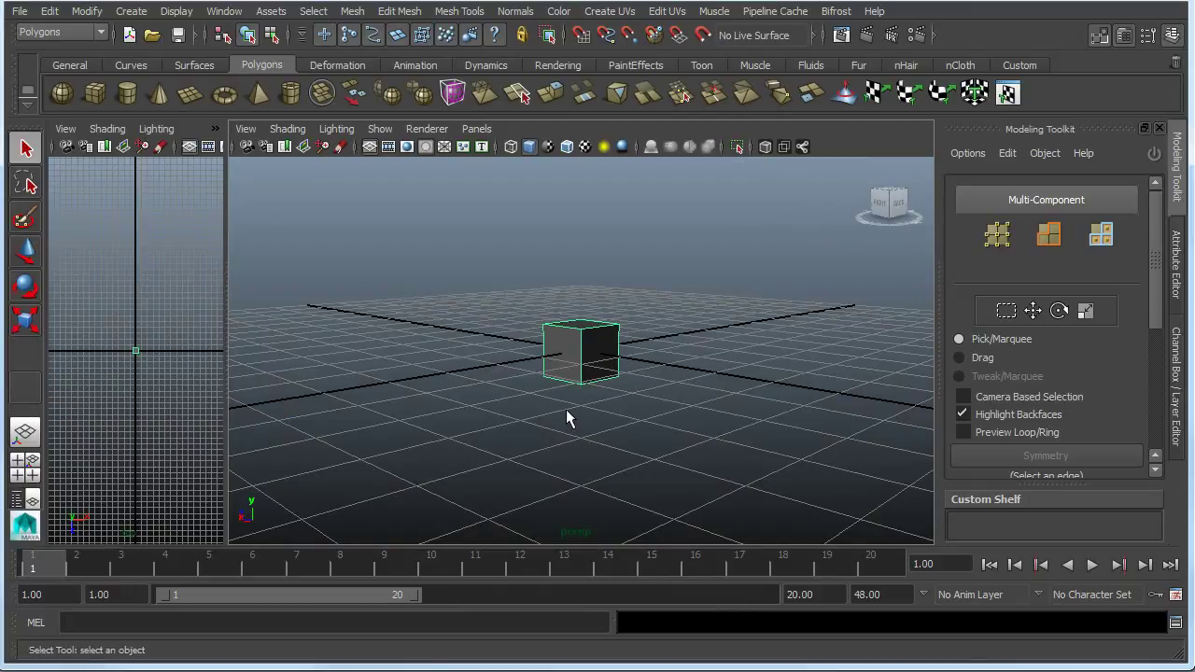
{"action": "key", "text": "space"}
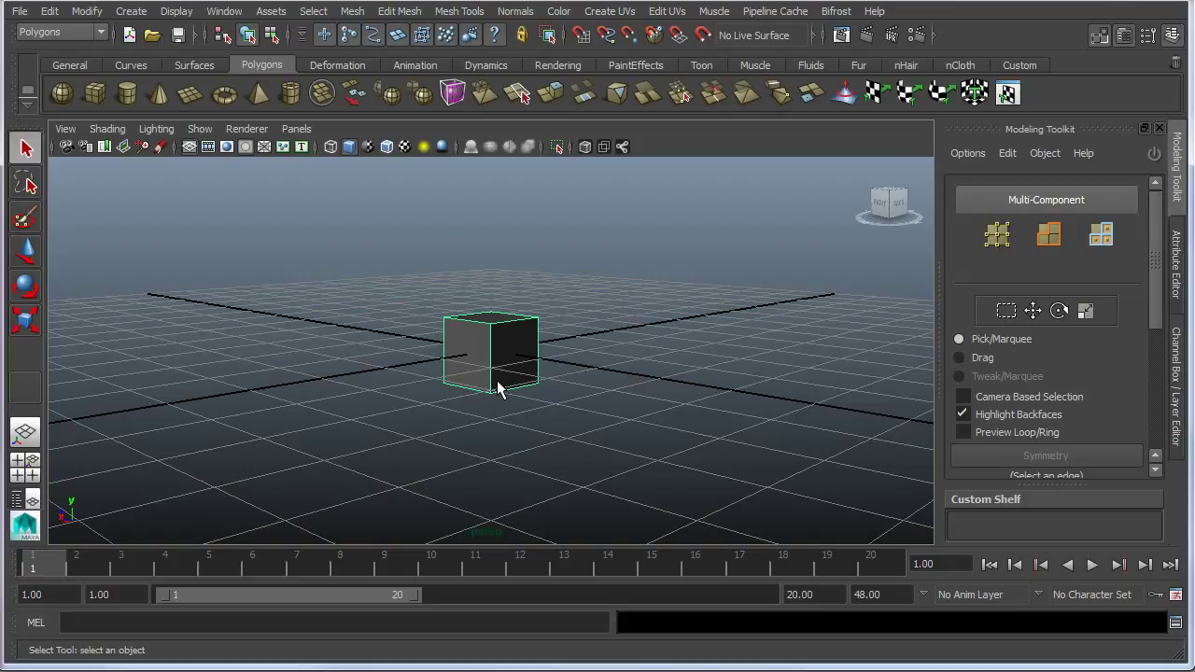
{"action": "key", "text": "space"}
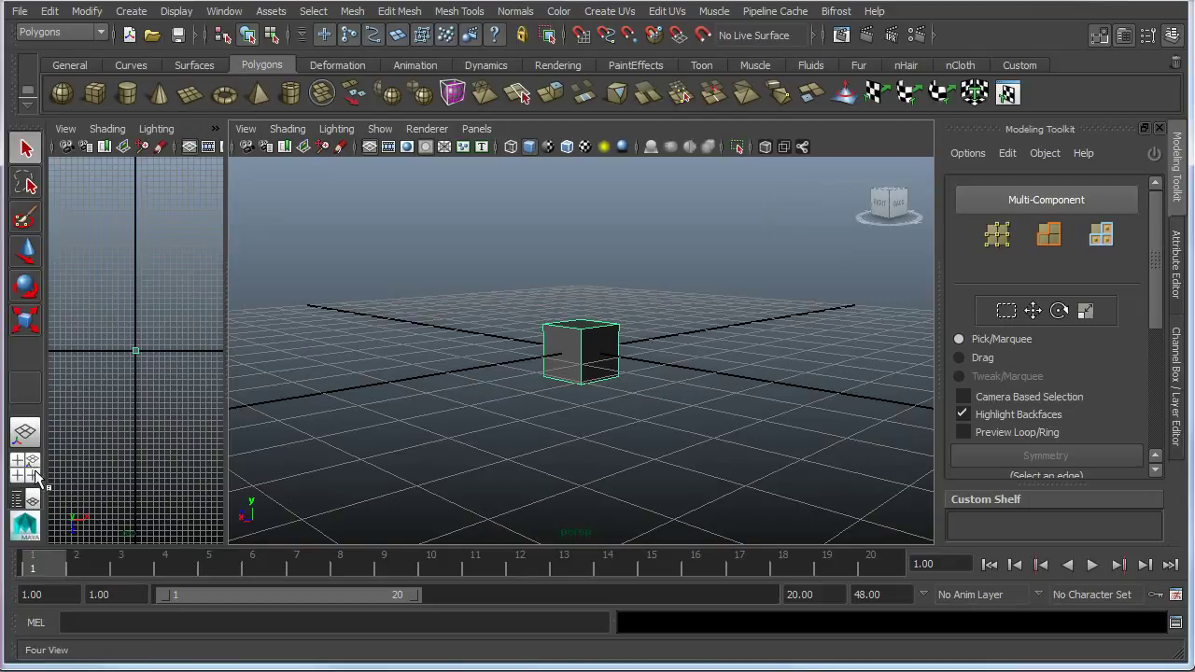
Step: Show the Outliner beside the perspective view, and toggle the perspective view between maximized and split display
{"action": "left_click", "coordinate": [28, 501]}
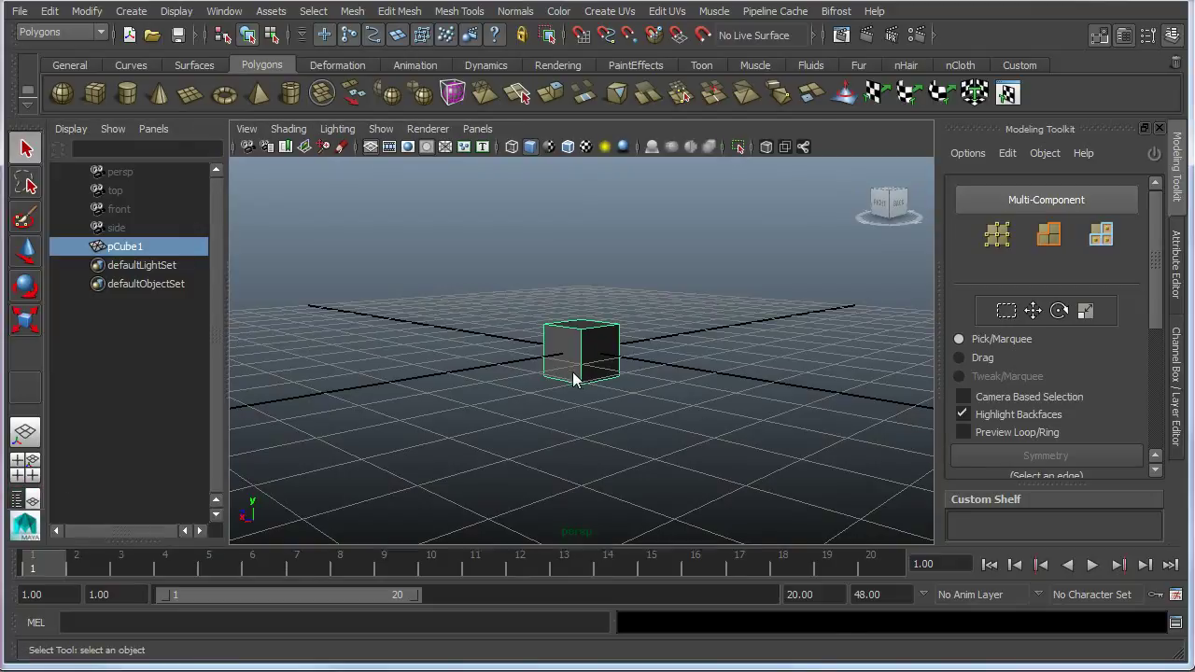
{"action": "key", "text": "space"}
{"action": "key", "text": "space"}
{"action": "key", "text": "space"}
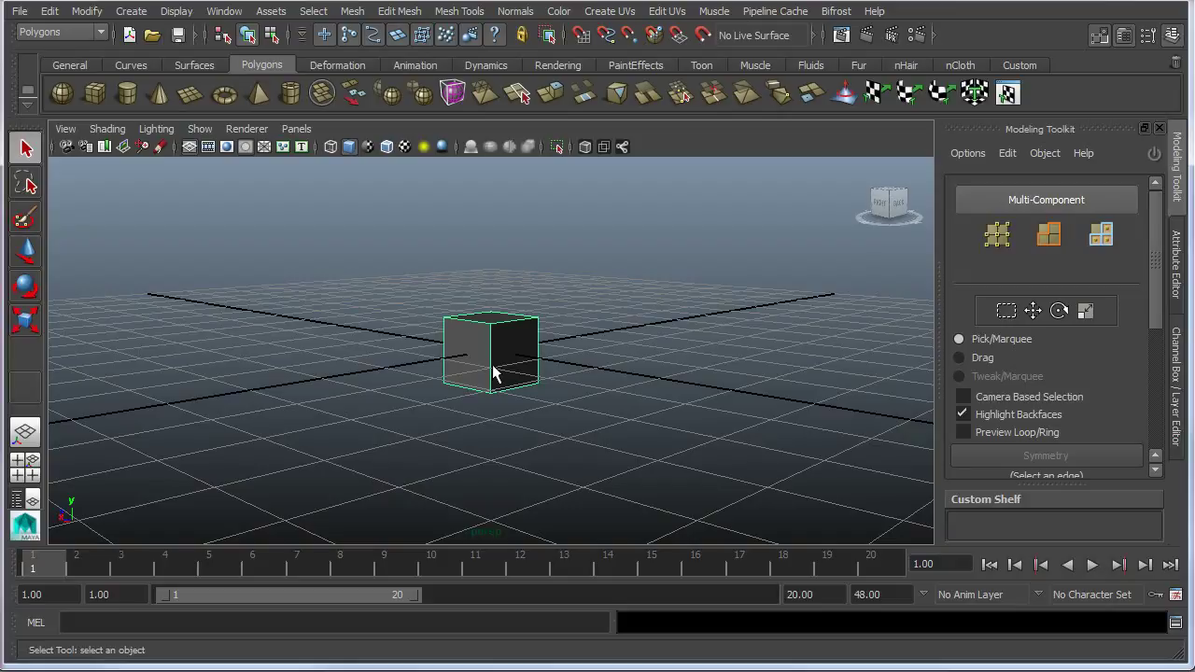
{"action": "key", "text": "space"}
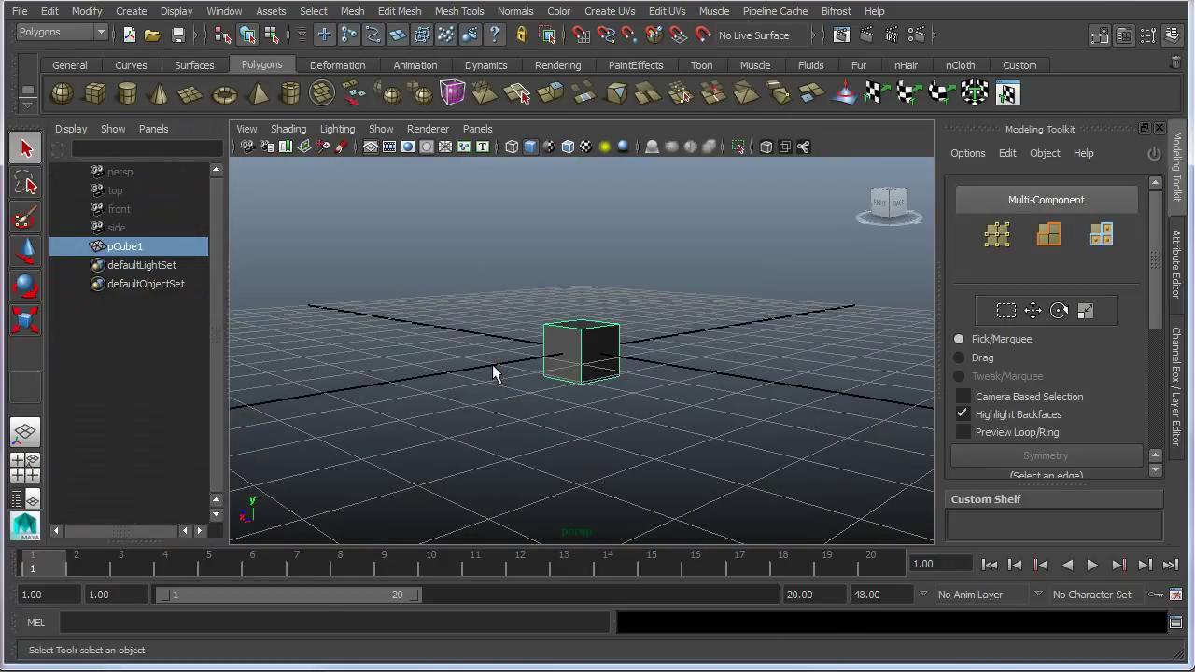
{"action": "key", "text": "space"}
Step: Set the panel layout to Single Perspective View, and switch it to Four View
{"action": "left_click", "coordinate": [25, 435]}
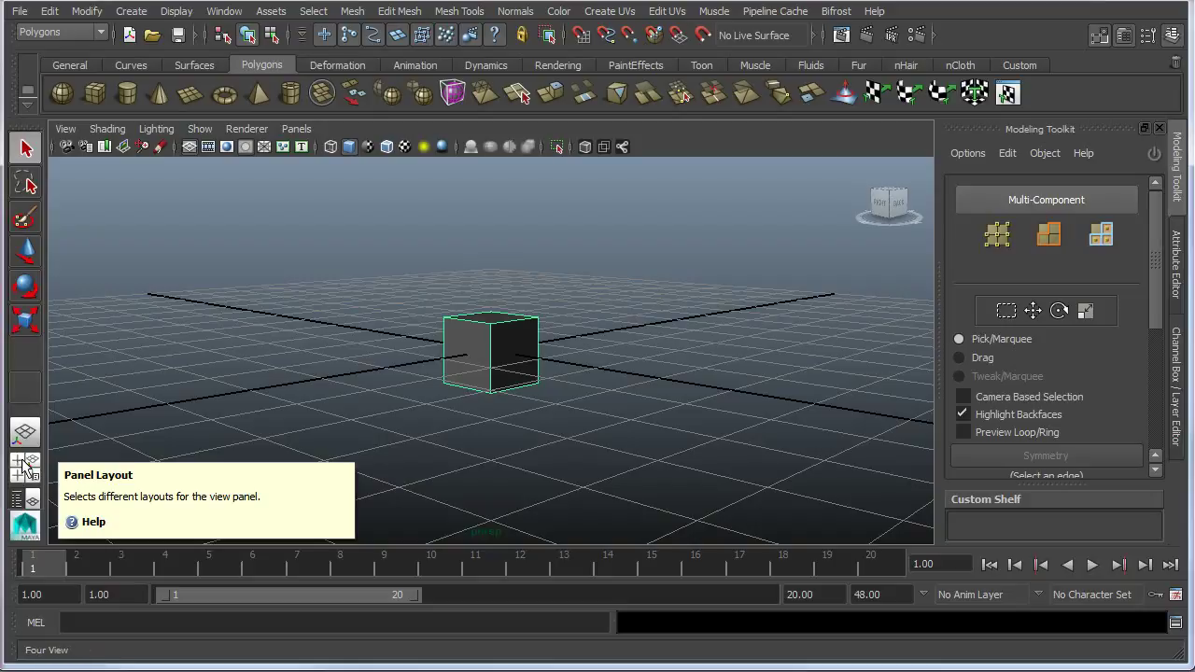
{"action": "left_click", "coordinate": [34, 464]}
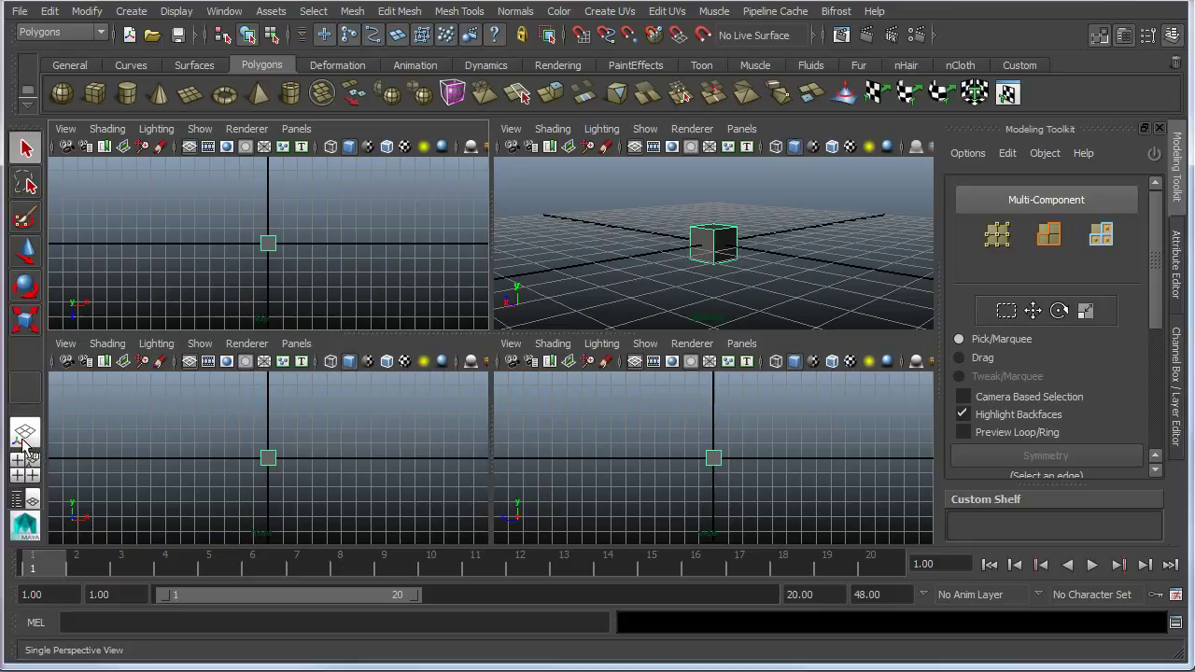
Step: Switch to Single Perspective View and back to Four View, and maximize and restore the perspective view
{"action": "left_click", "coordinate": [24, 435]}
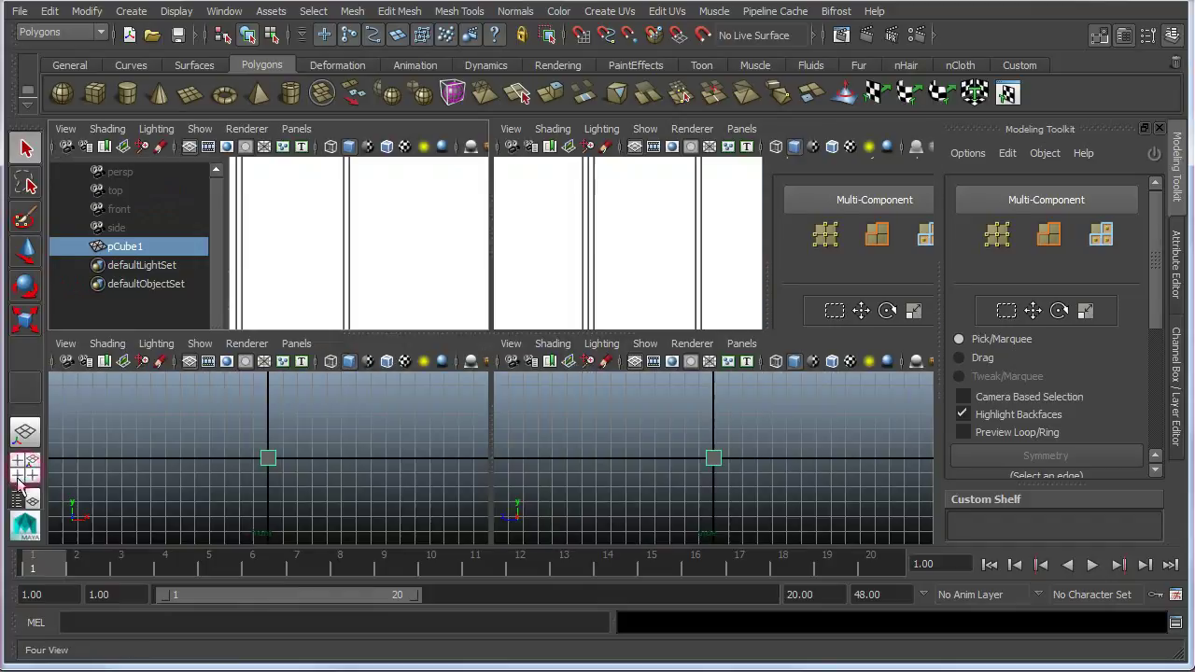
{"action": "left_click", "coordinate": [17, 460]}
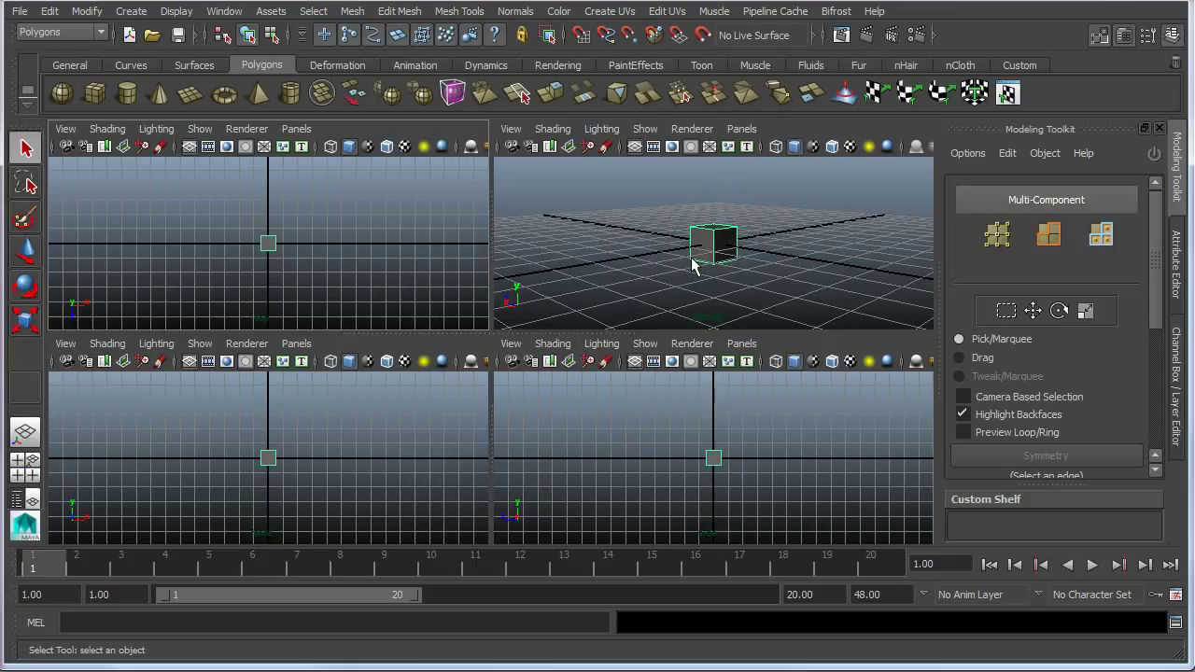
{"action": "key", "text": "space"}
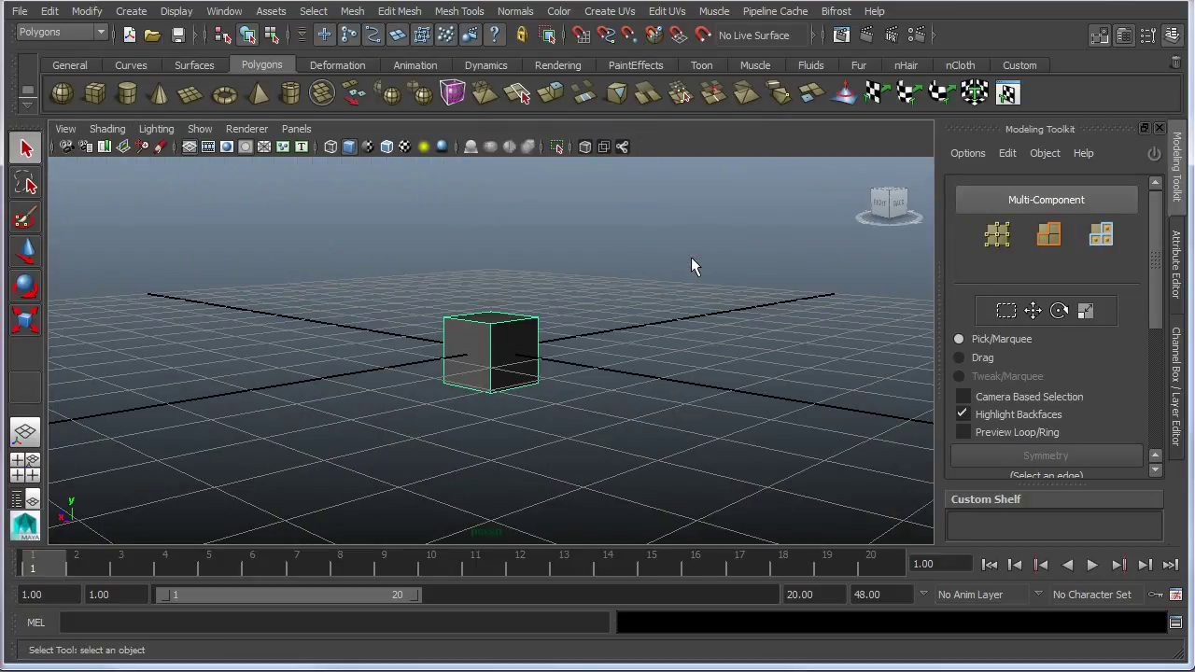
{"action": "key", "text": "space"}
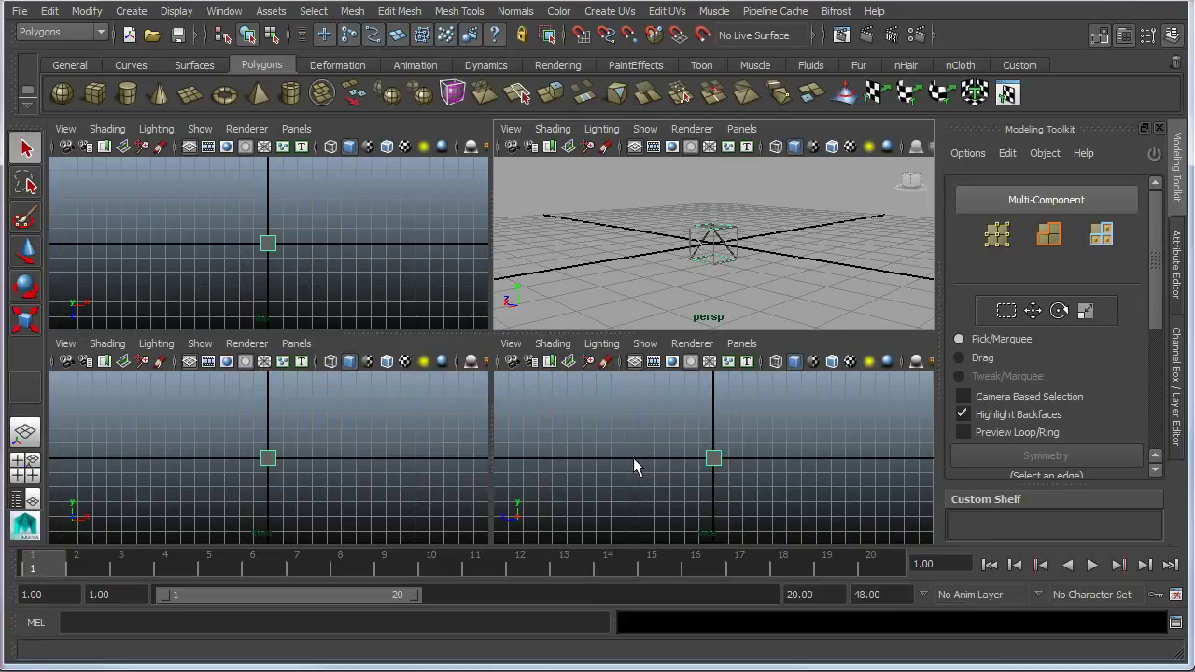
Step: Maximize the side view to practise zooming and panning around the cube, and return to a maximized perspective view
{"action": "key", "text": "space"}
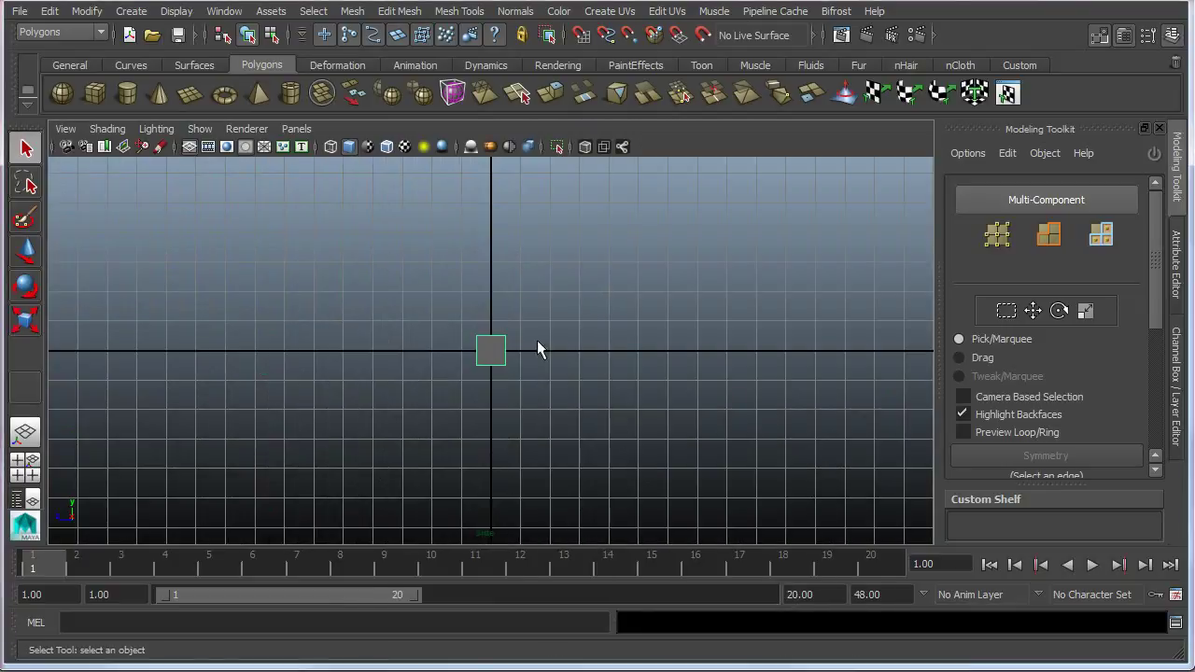
{"action": "scroll", "coordinate": [534, 381], "scroll_direction": "down", "scroll_amount": 3}
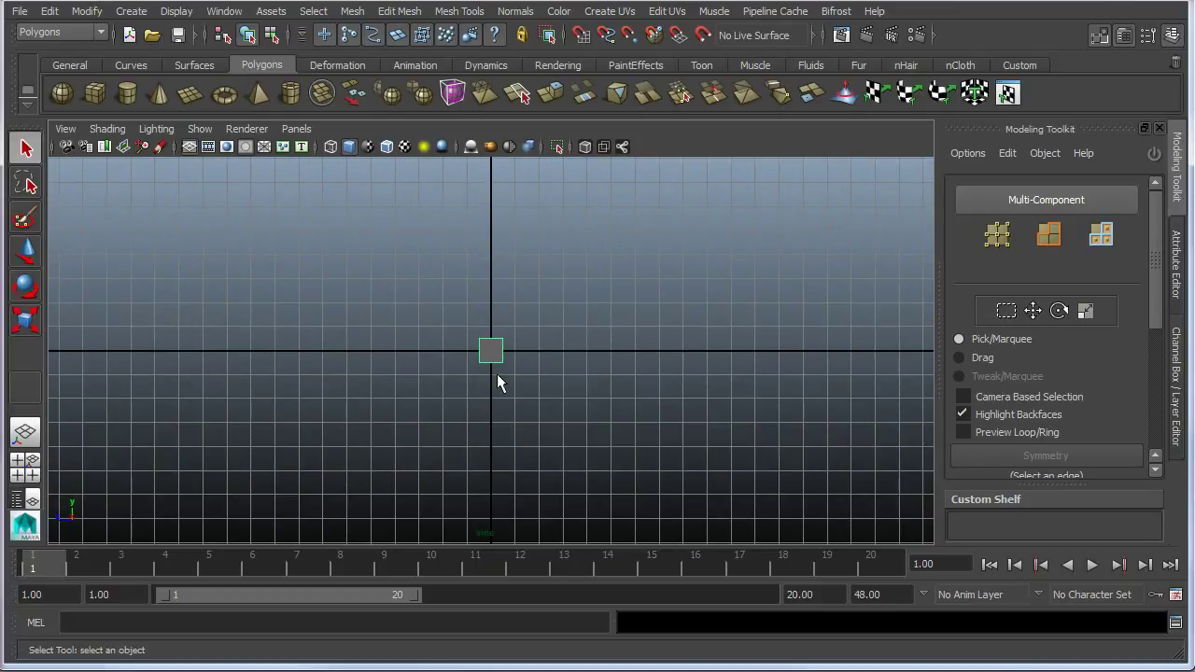
{"action": "mouse_move", "coordinate": [415, 436]}
{"action": "left_mouse_down", "text": "alt"}
{"action": "mouse_move", "coordinate": [455, 451]}
{"action": "mouse_move", "coordinate": [427, 419]}
{"action": "mouse_move", "coordinate": [435, 446]}
{"action": "left_mouse_up", "text": "alt"}
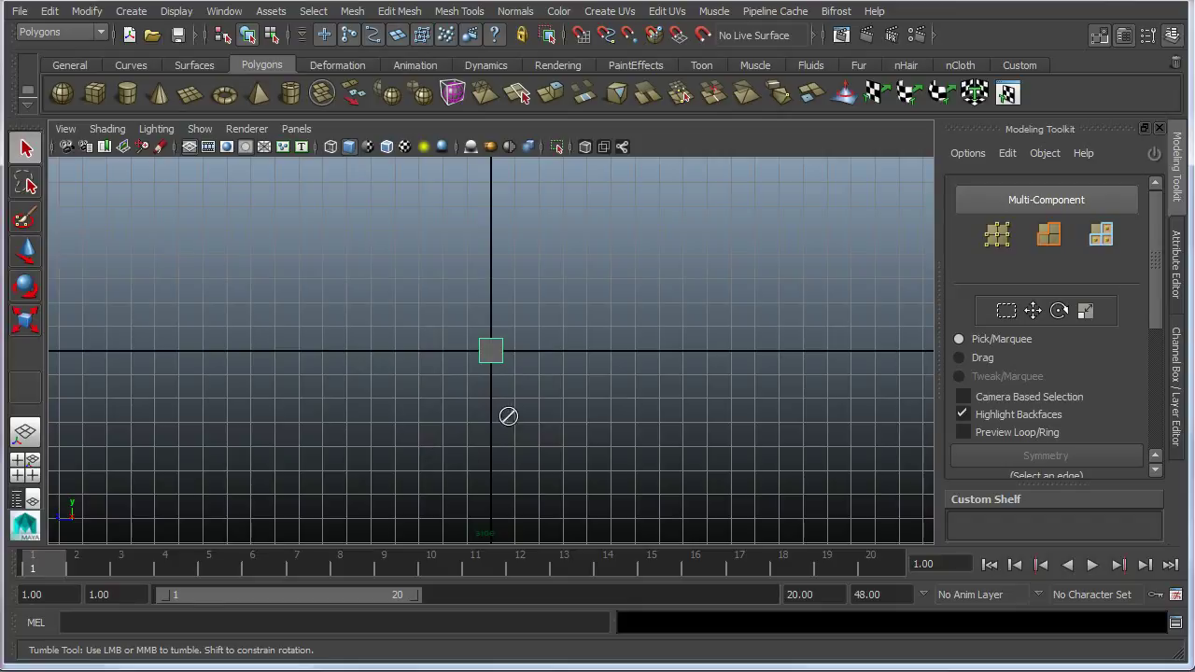
{"action": "middle_click_drag", "start_coordinate": [499, 416], "coordinate": [556, 375], "text": "alt"}
{"action": "mouse_move", "coordinate": [478, 433]}
{"action": "middle_mouse_down", "text": "alt"}
{"action": "mouse_move", "coordinate": [258, 475]}
{"action": "mouse_move", "coordinate": [475, 424]}
{"action": "middle_mouse_up", "text": "alt"}
{"action": "scroll", "coordinate": [500, 449], "scroll_direction": "down", "scroll_amount": 3}
{"action": "scroll", "coordinate": [500, 449], "scroll_direction": "up", "scroll_amount": 3}
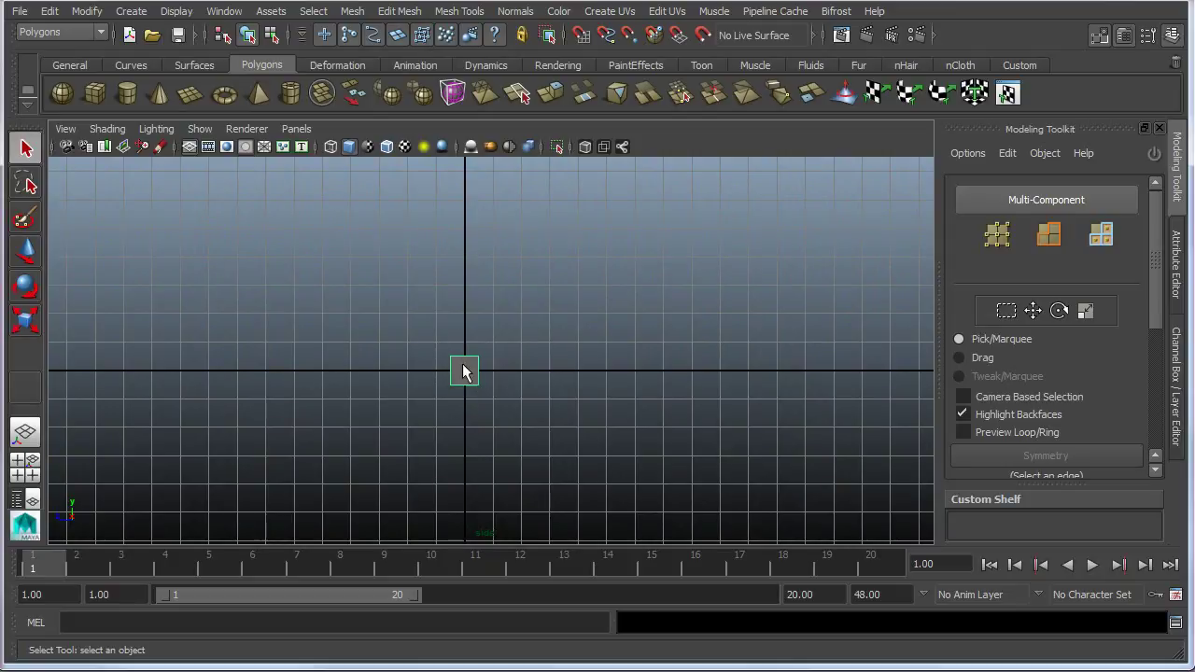
{"action": "scroll", "coordinate": [478, 393], "scroll_direction": "up", "scroll_amount": 2}
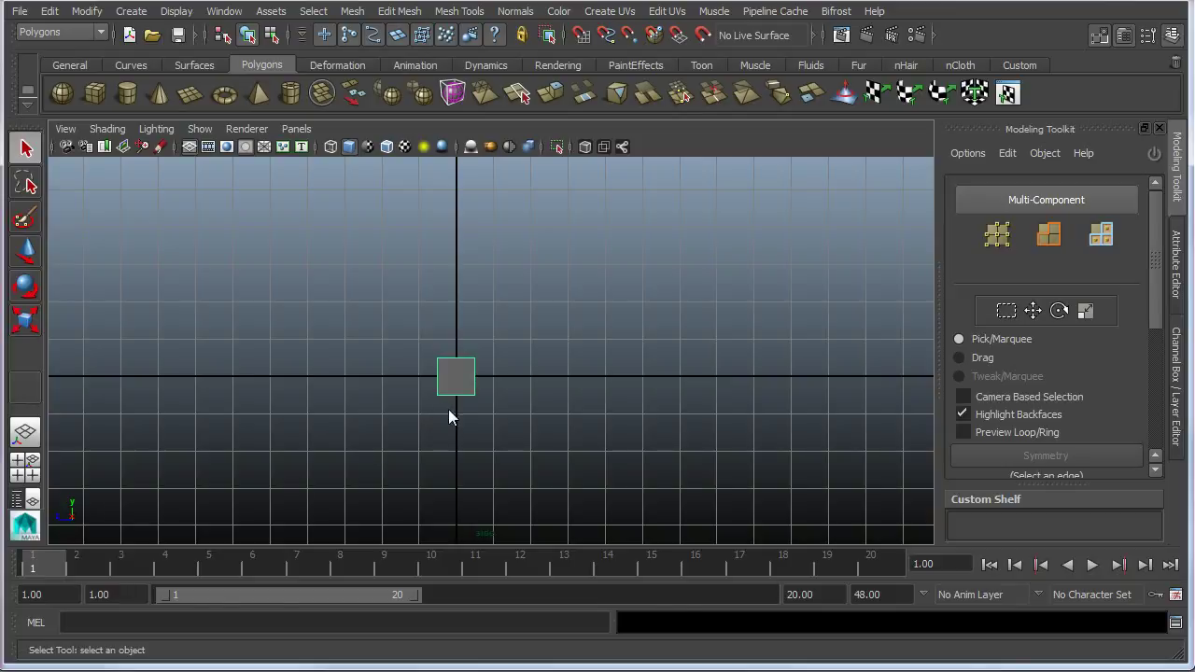
{"action": "key", "text": "space"}
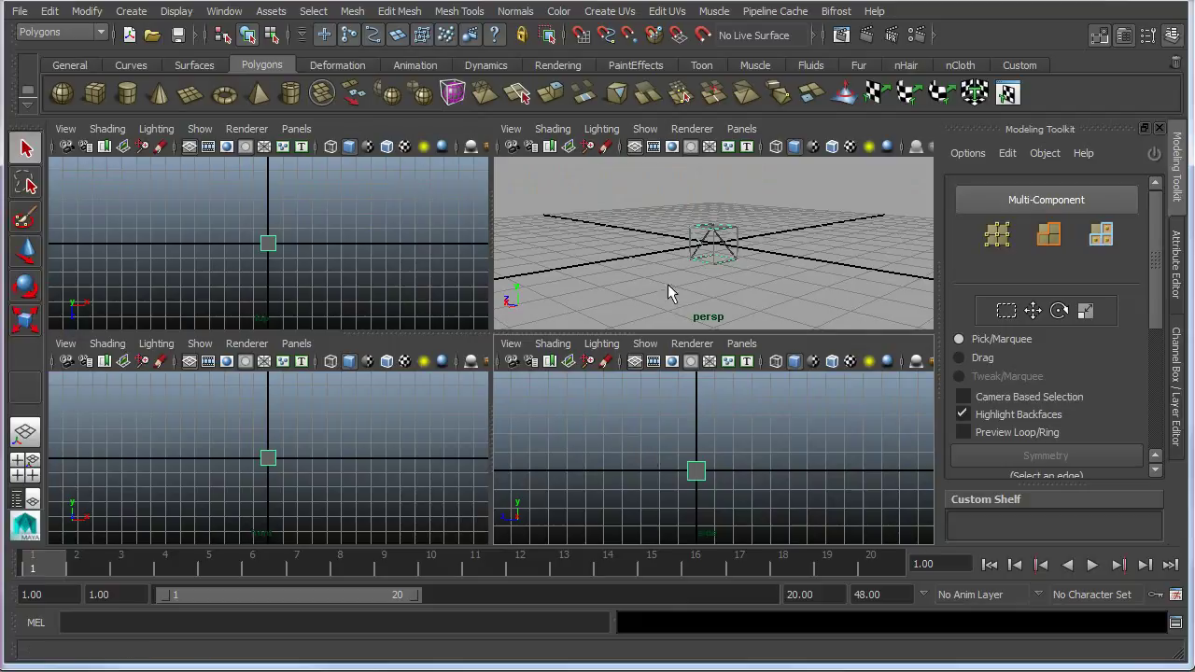
{"action": "key", "text": "space"}
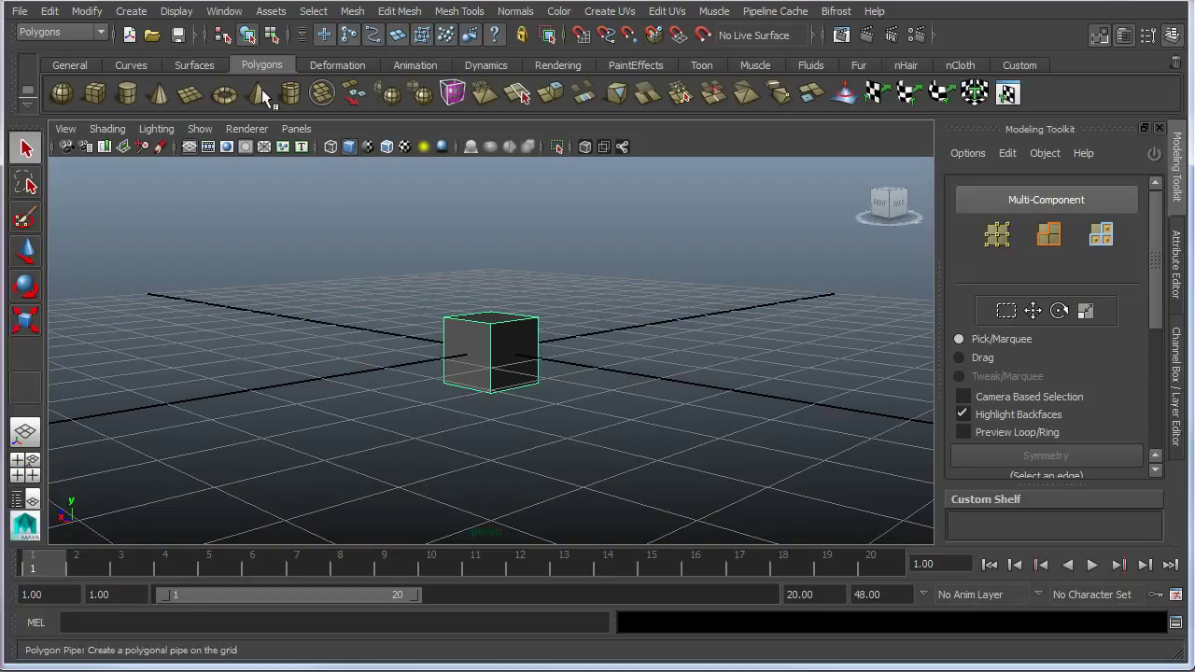
Step: Set the world coordinate system's up axis to Z in the general Settings preferences
{"action": "left_click", "coordinate": [222, 11]}
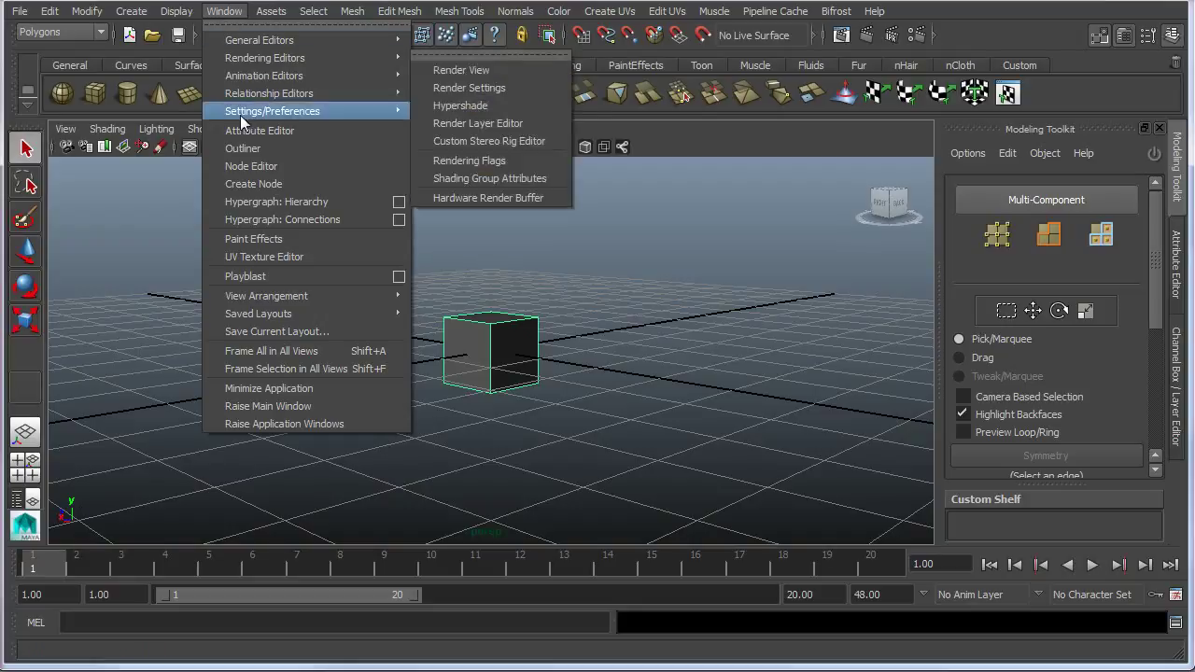
{"action": "mouse_move", "coordinate": [252, 110]}
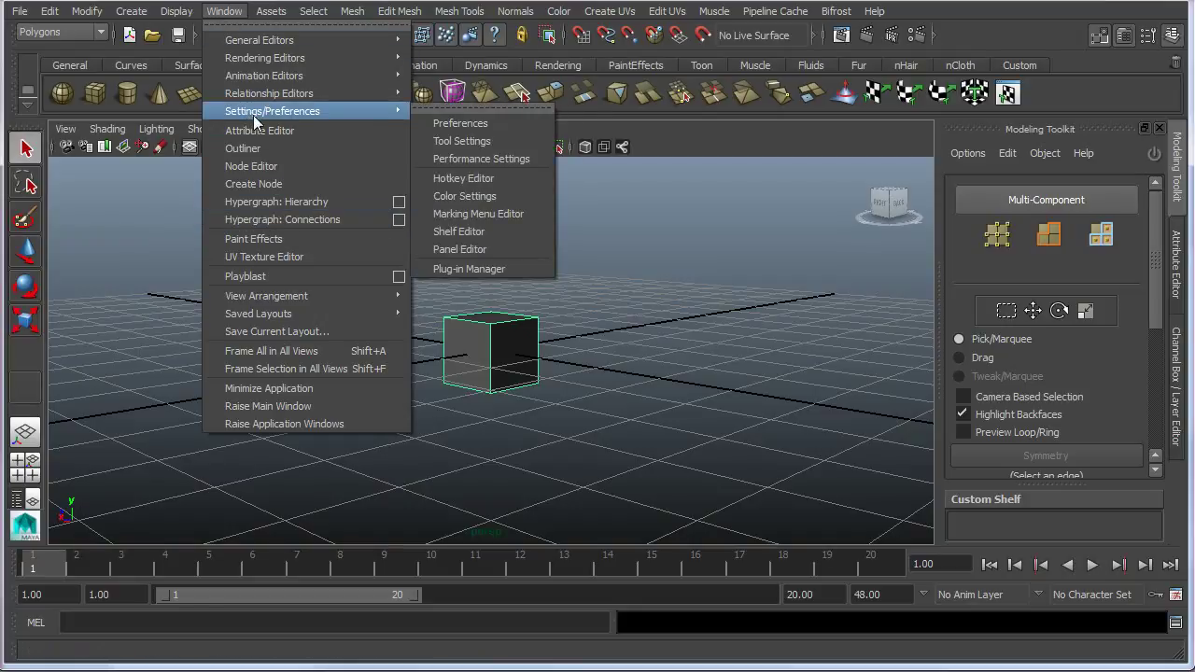
{"action": "left_click", "coordinate": [458, 123]}
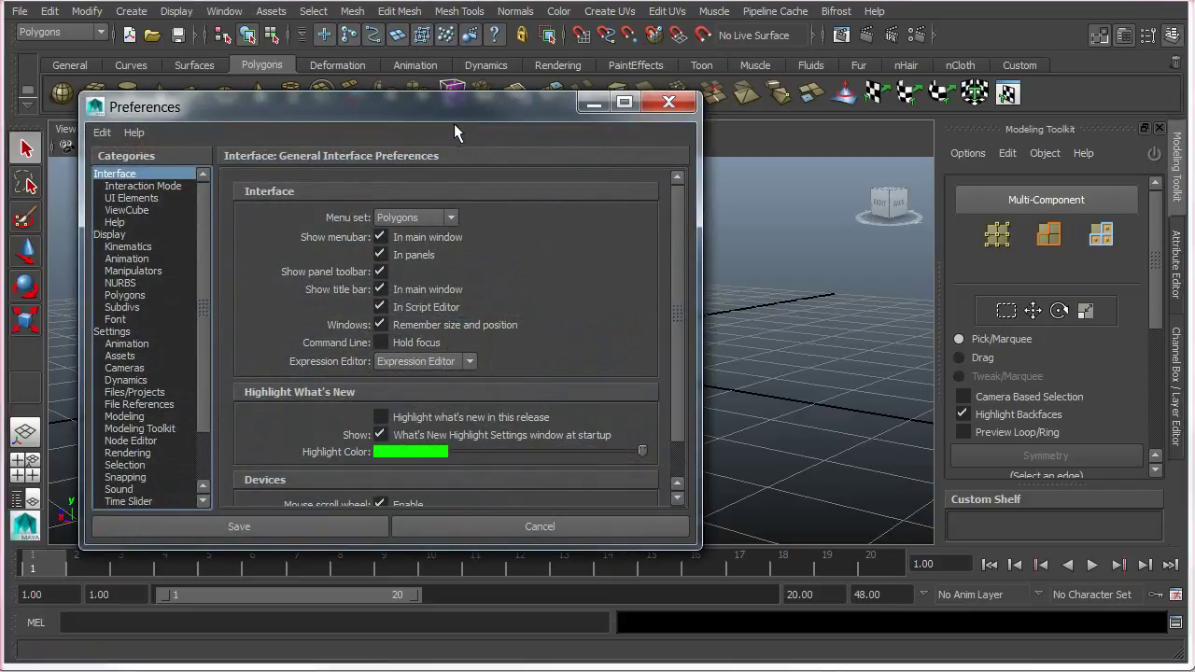
{"action": "left_click", "coordinate": [105, 331]}
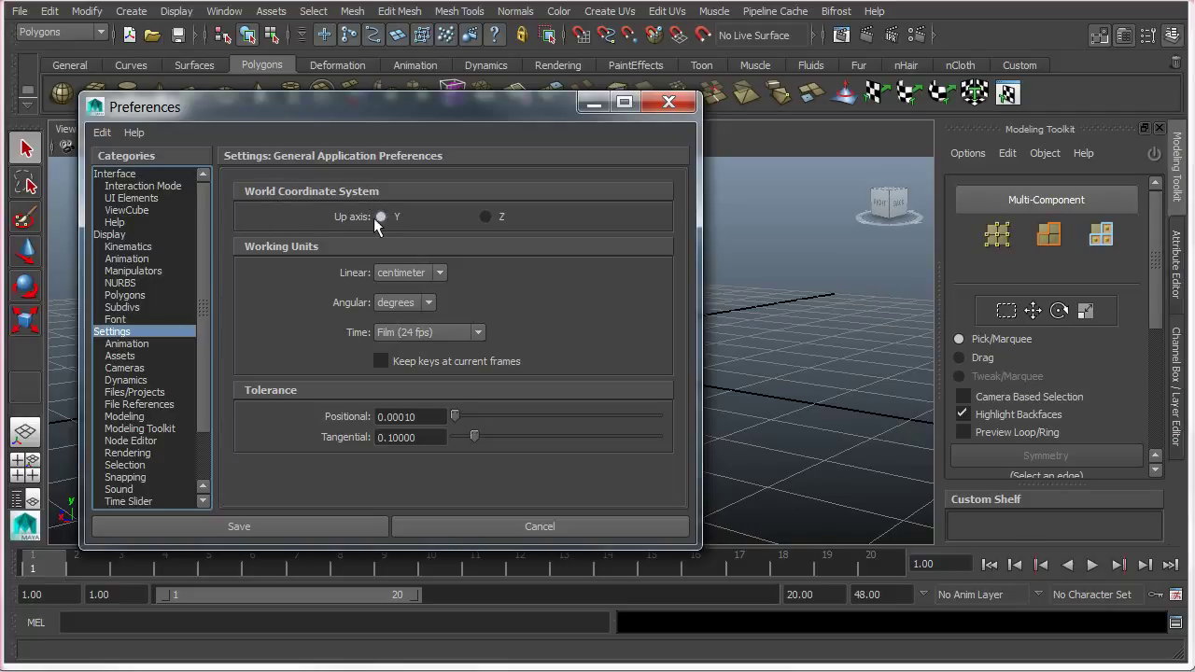
{"action": "left_click", "coordinate": [485, 217]}
{"action": "left_click_drag", "start_coordinate": [402, 110], "coordinate": [118, 150]}
{"action": "scroll", "coordinate": [560, 280], "scroll_direction": "down", "scroll_amount": 5}
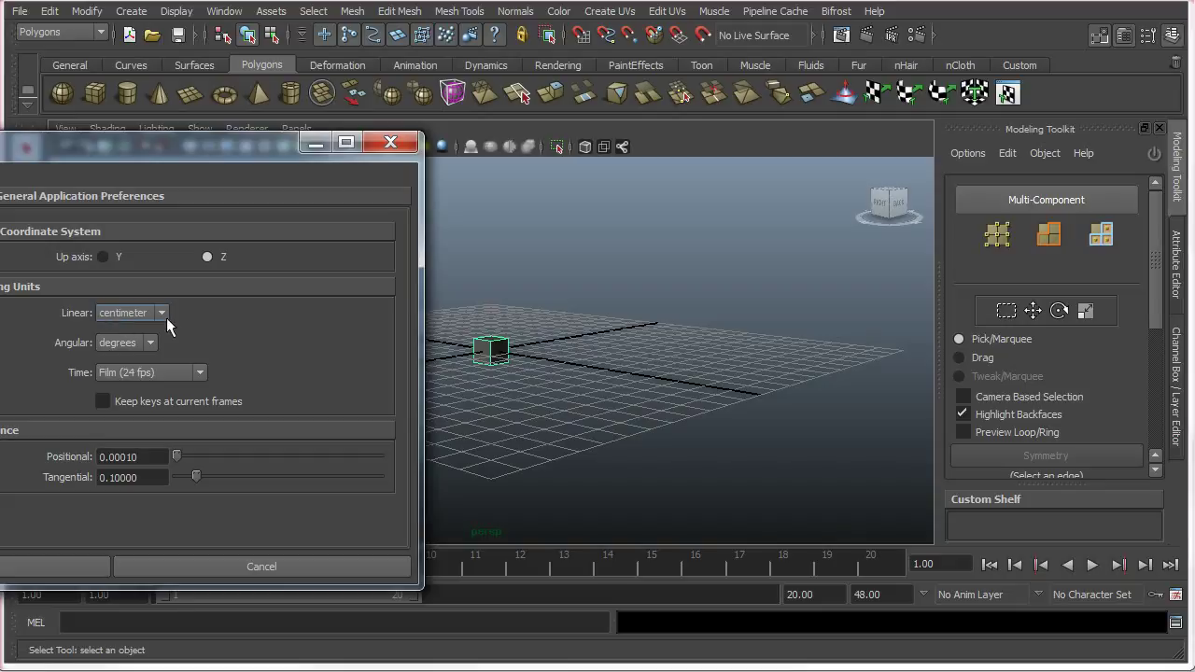
Step: Set the linear working unit to meter and save the preferences
{"action": "left_click", "coordinate": [161, 315]}
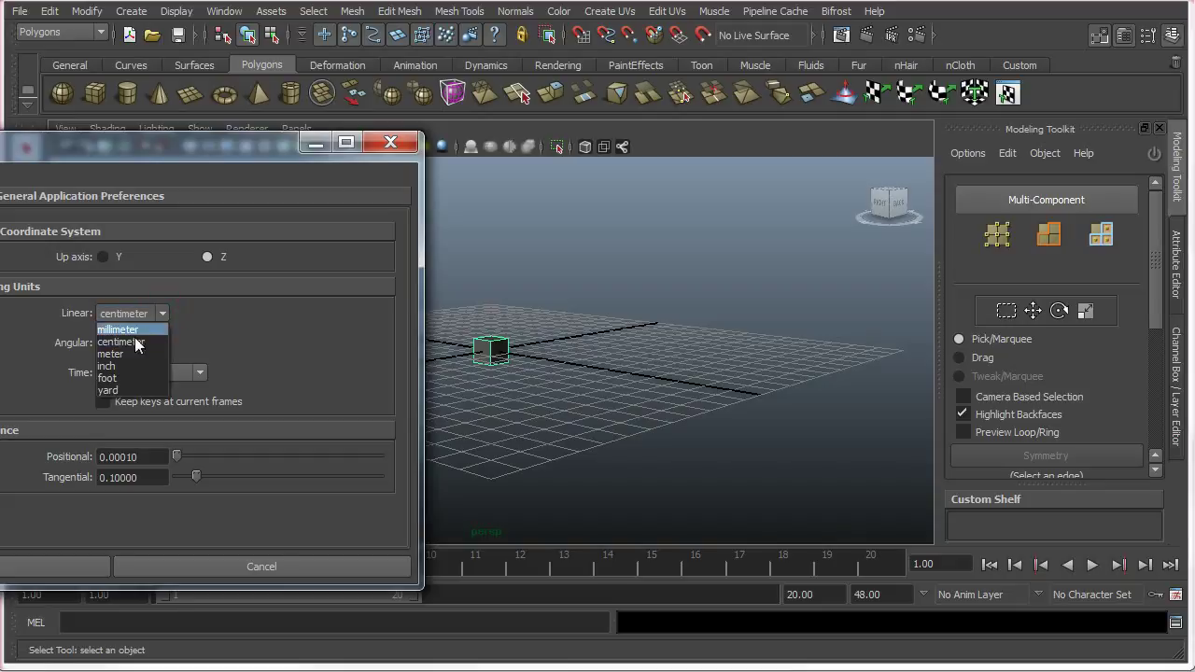
{"action": "left_click", "coordinate": [105, 355]}
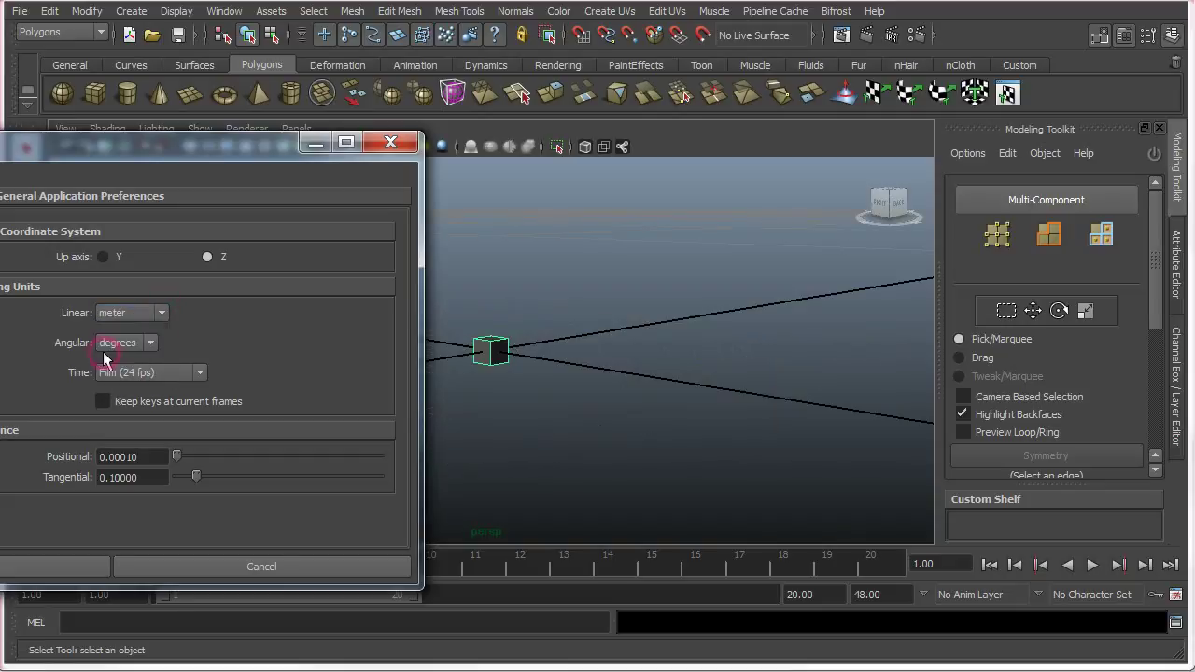
{"action": "scroll", "coordinate": [590, 382], "scroll_direction": "down", "scroll_amount": 10}
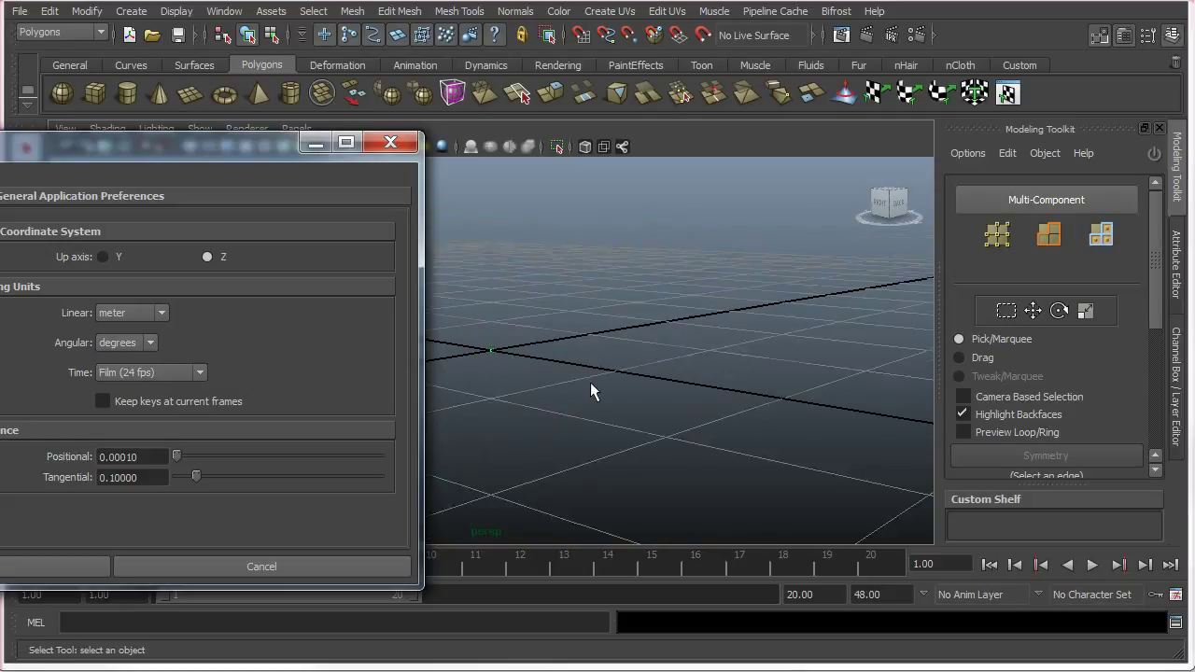
{"action": "scroll", "coordinate": [527, 382], "scroll_direction": "up", "scroll_amount": 3}
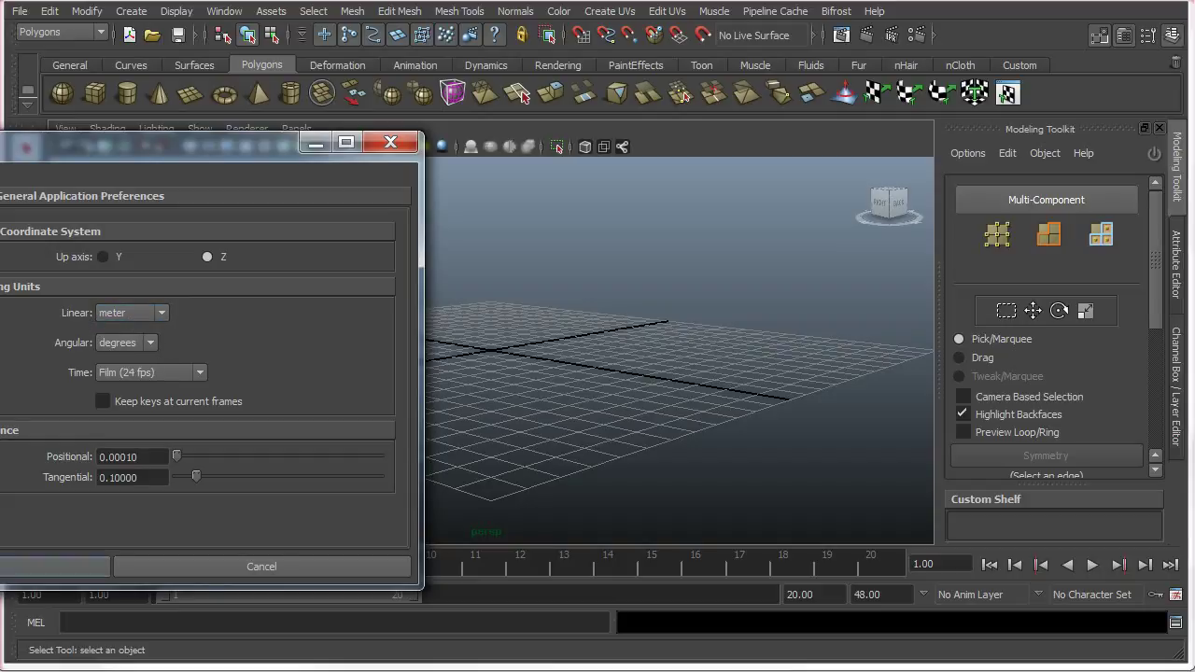
{"action": "left_click", "coordinate": [56, 566]}
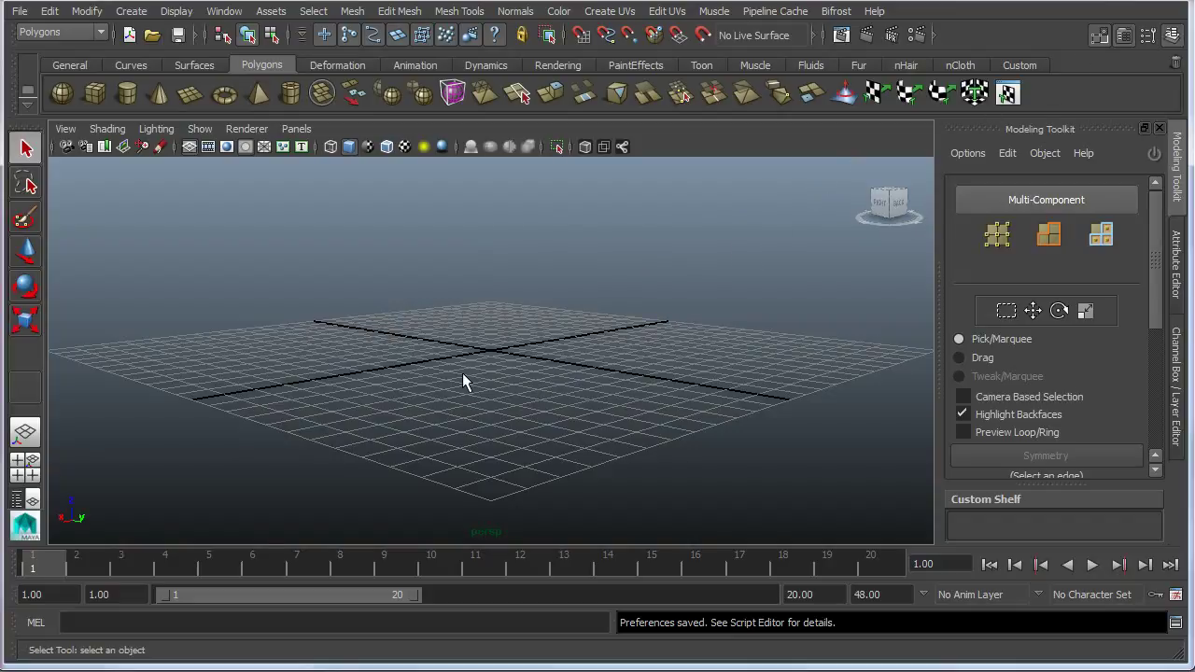
Step: Scale the cube uniformly by a factor of about 13.9 and return to the Select Tool
{"action": "scroll", "coordinate": [463, 372], "scroll_direction": "up", "scroll_amount": 6}
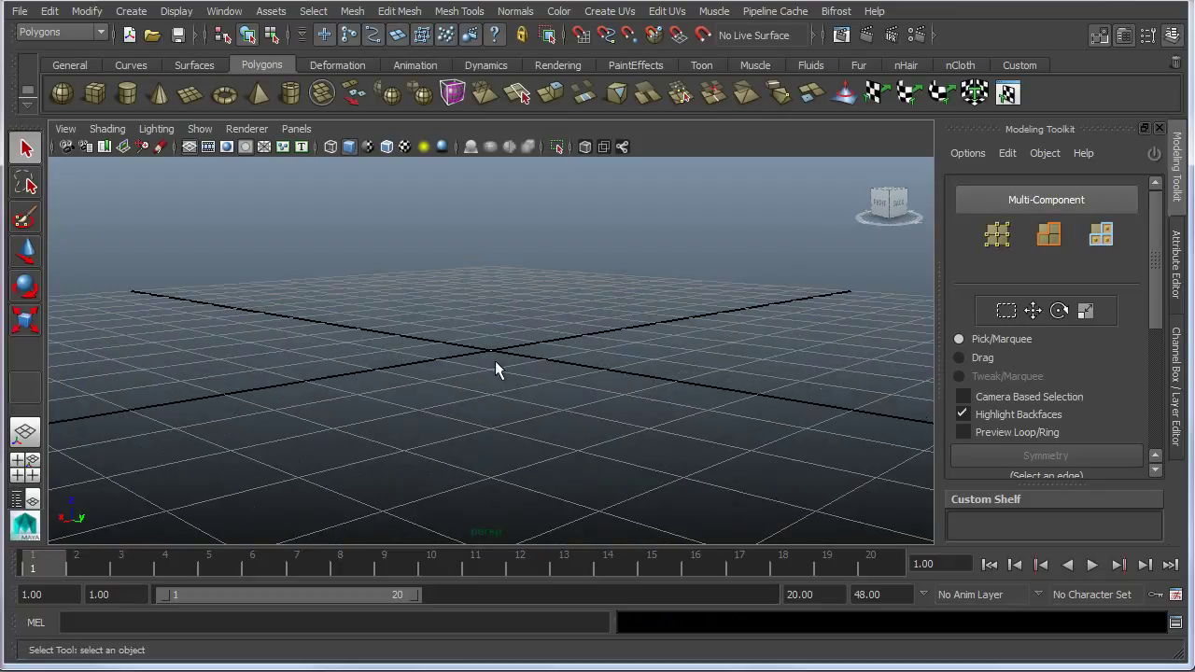
{"action": "scroll", "coordinate": [511, 364], "scroll_direction": "up", "scroll_amount": 5}
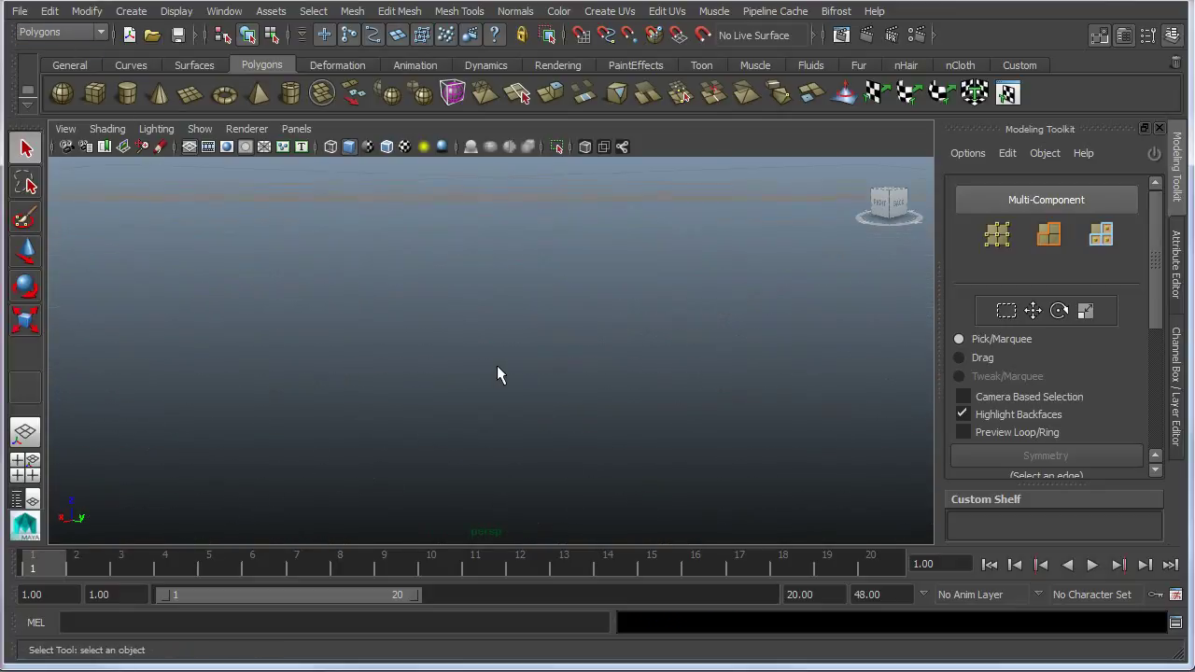
{"action": "scroll", "coordinate": [496, 368], "scroll_direction": "down", "scroll_amount": 4}
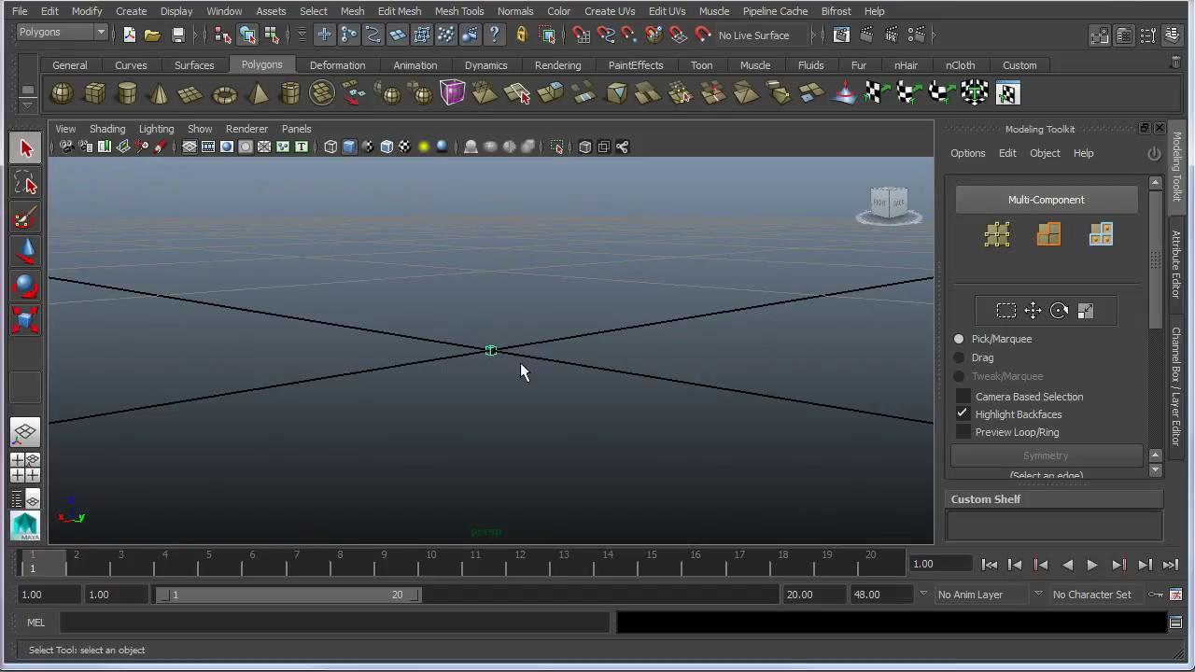
{"action": "scroll", "coordinate": [619, 368], "scroll_direction": "down", "scroll_amount": 2}
{"action": "scroll", "coordinate": [504, 360], "scroll_direction": "up", "scroll_amount": 6}
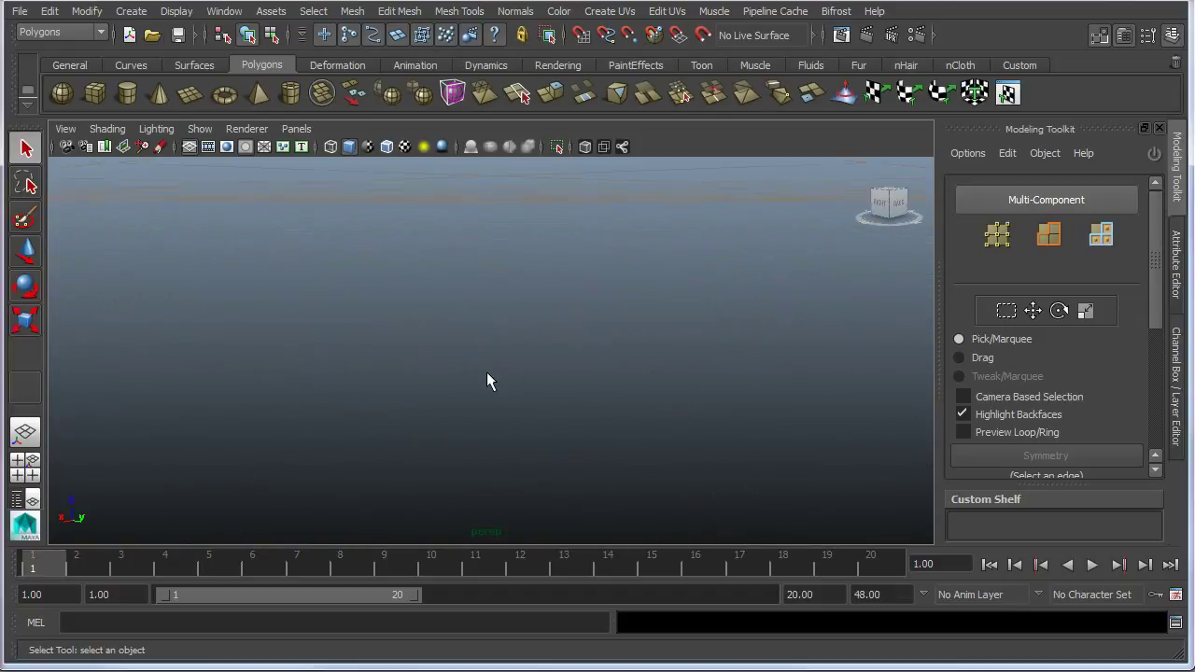
{"action": "scroll", "coordinate": [488, 374], "scroll_direction": "down", "scroll_amount": 2}
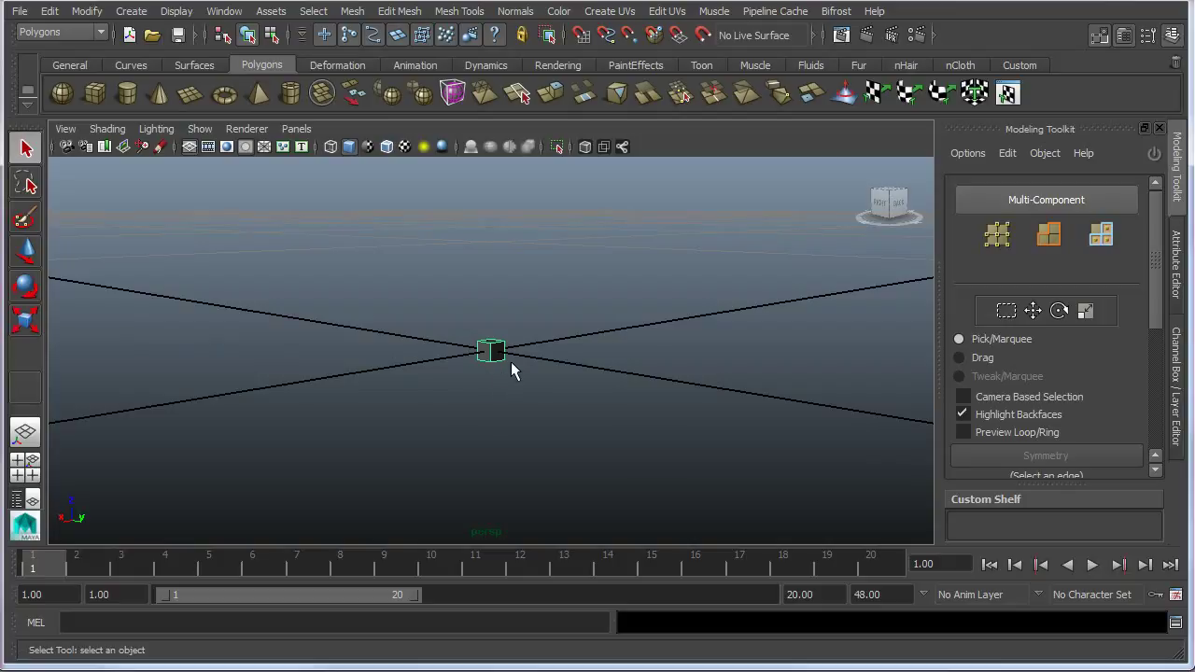
{"action": "key", "text": "r"}
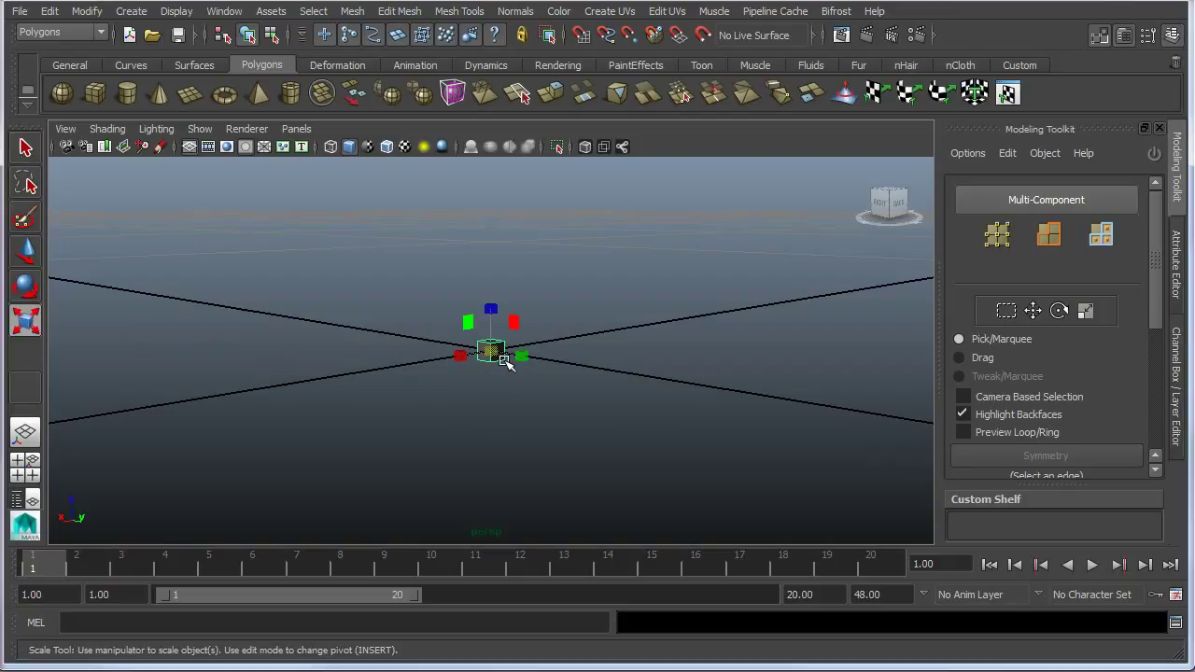
{"action": "left_click", "coordinate": [498, 354]}
{"action": "left_click_drag", "start_coordinate": [500, 356], "coordinate": [705, 442]}
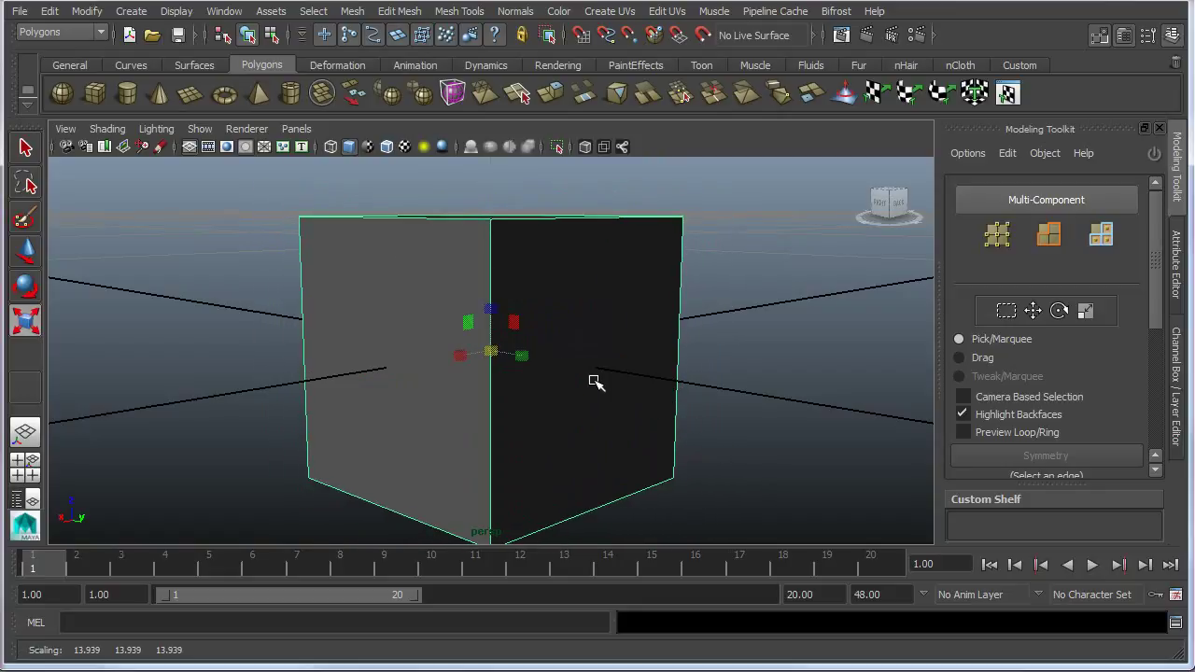
{"action": "key", "text": "q"}
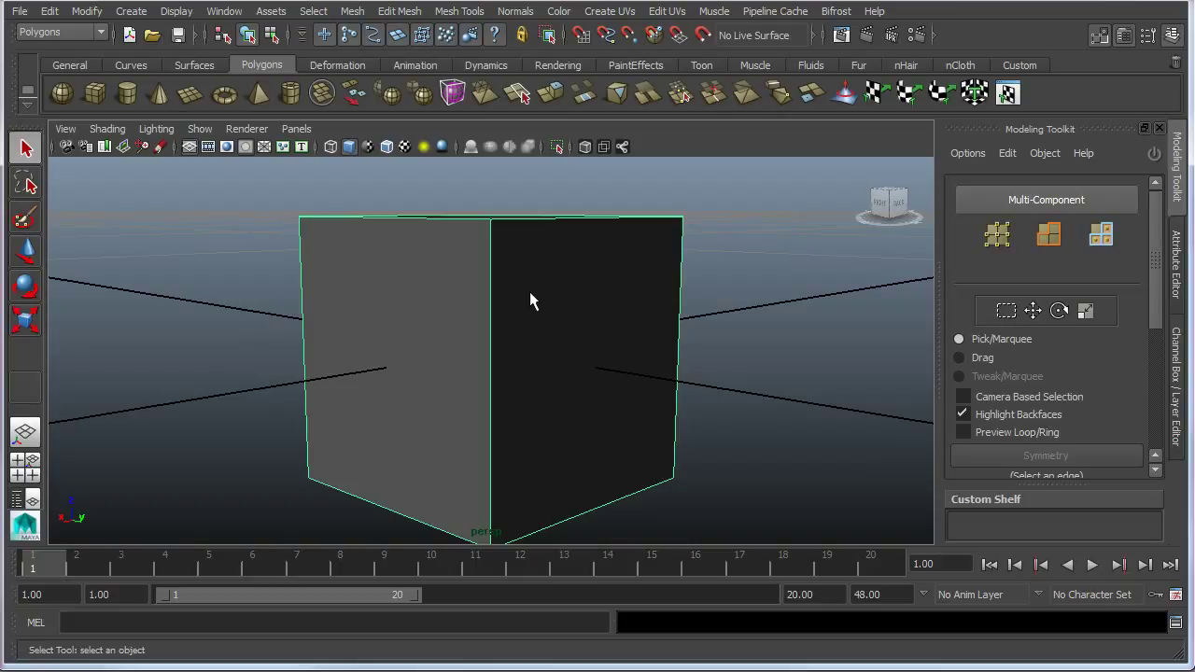
Step: Display the cube in wireframe mode and switch it back to shaded display
{"action": "key", "text": "4"}
{"action": "scroll", "coordinate": [513, 312], "scroll_direction": "down", "scroll_amount": 5}
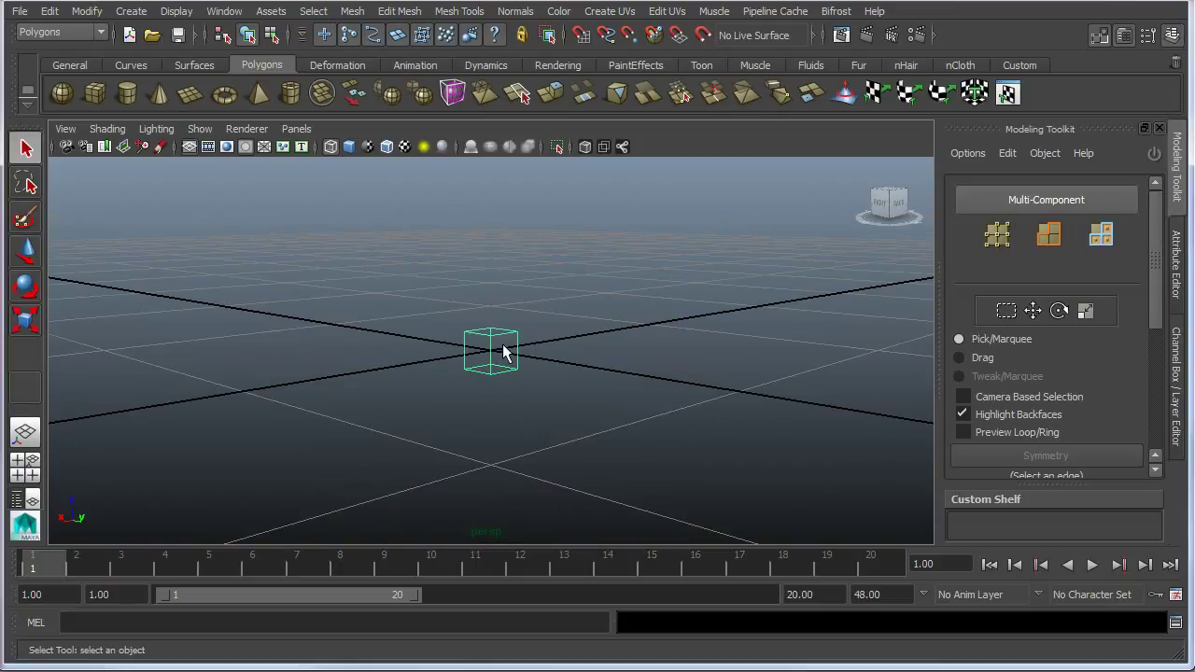
{"action": "scroll", "coordinate": [503, 352], "scroll_direction": "up", "scroll_amount": 3}
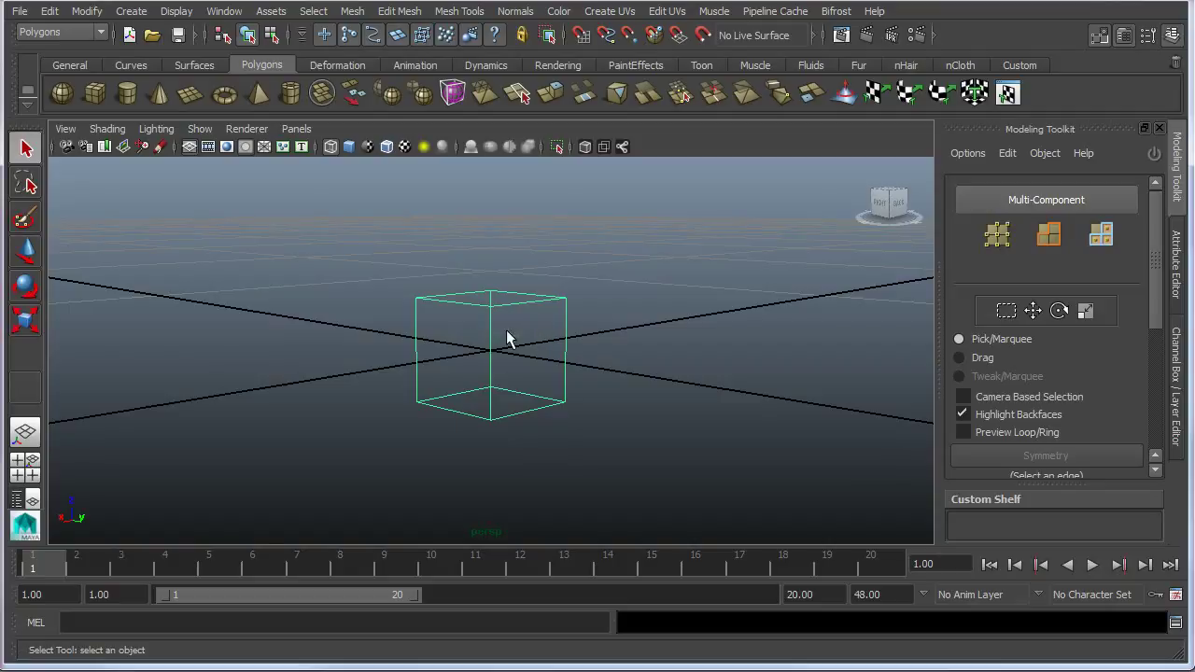
{"action": "key", "text": "5"}
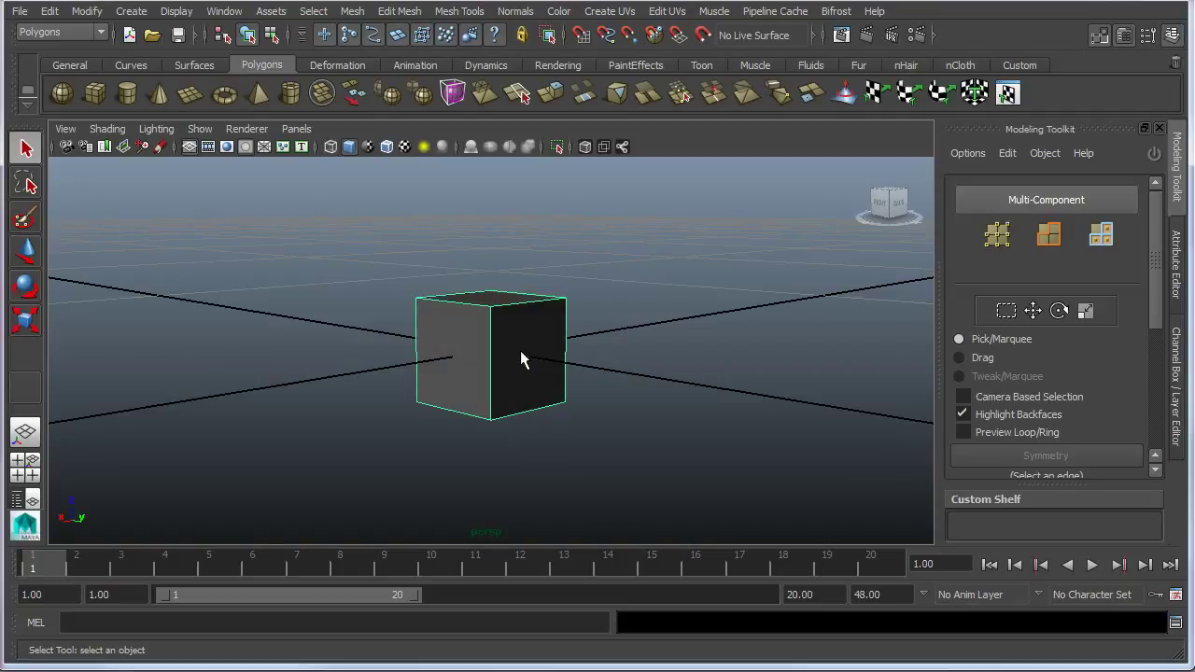